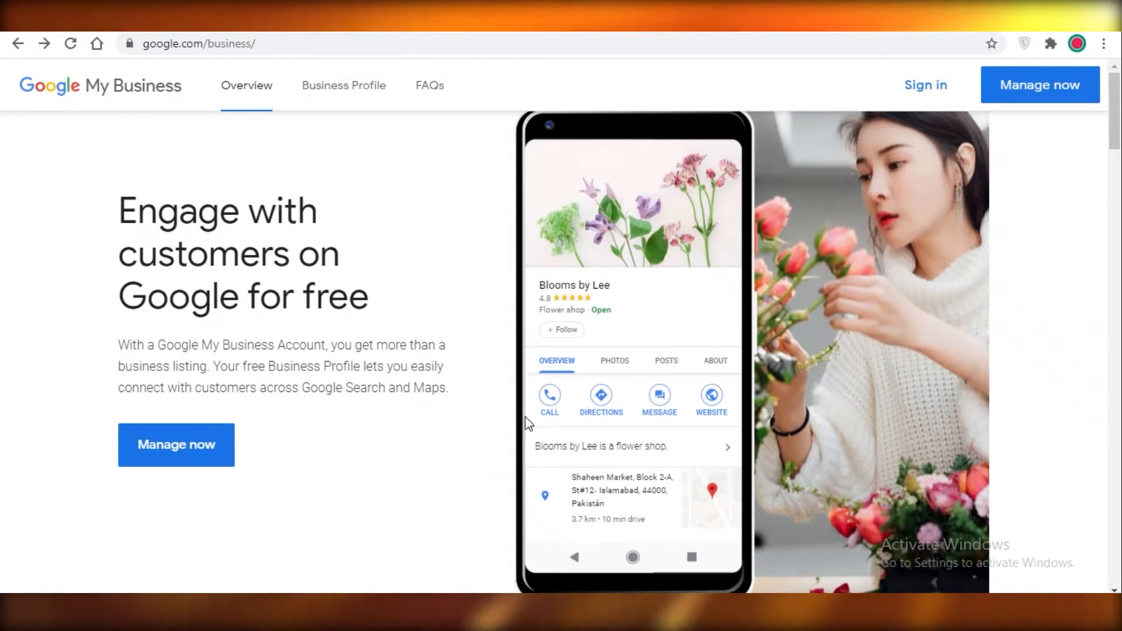
Start managing a business on Google and create a new Business Profile named "Dry Cleaning"
left_click(211, 468)
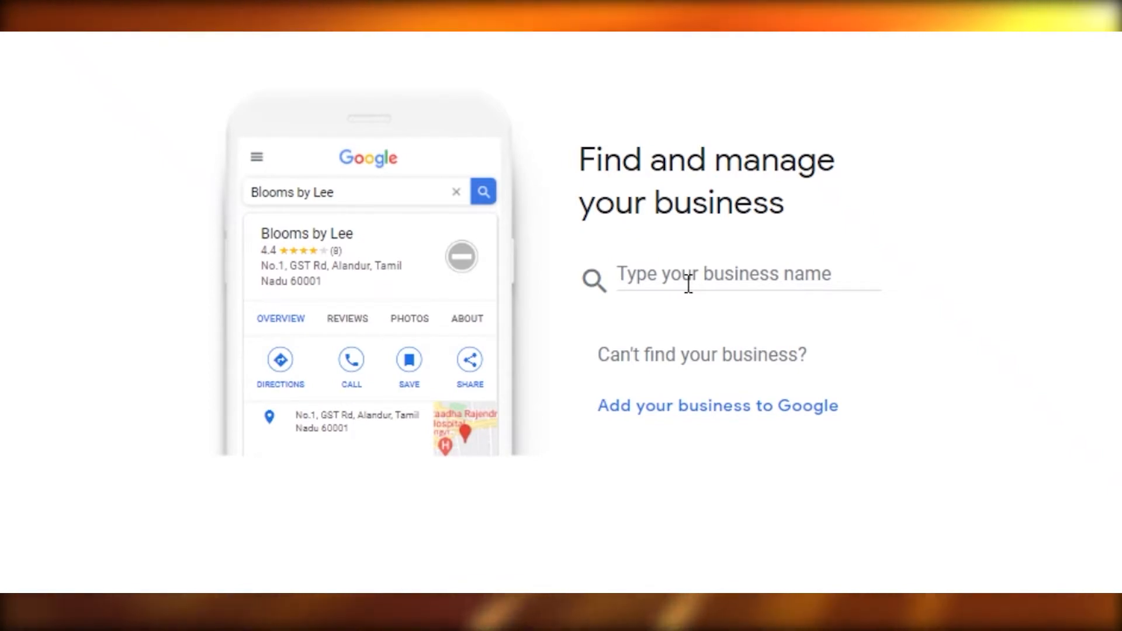
left_click(688, 285)
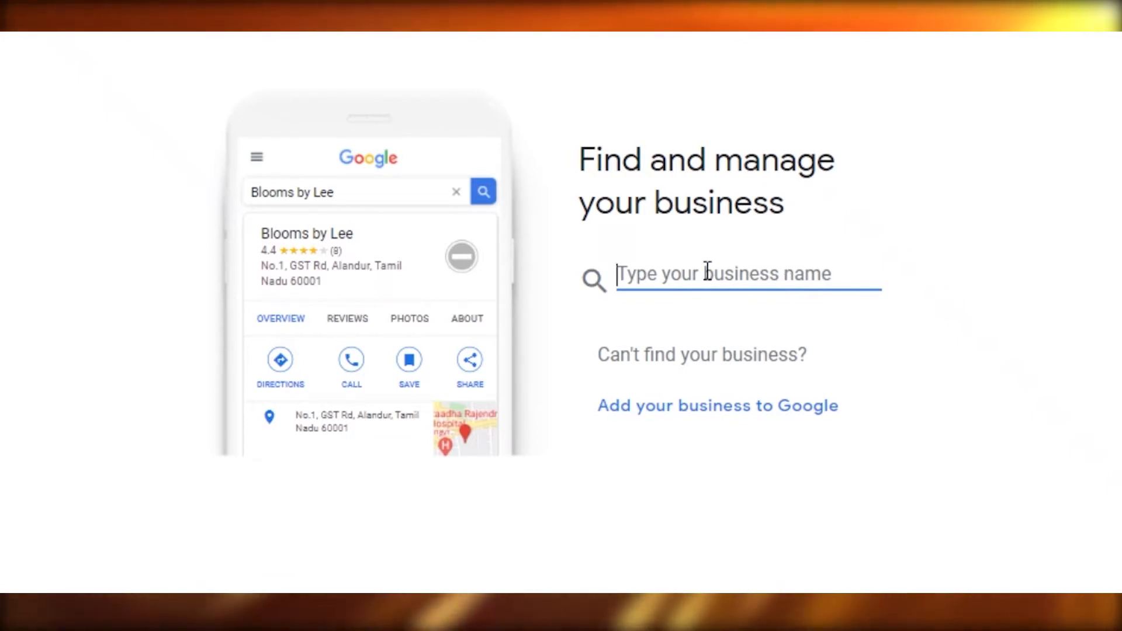
type("Dry Cleaning")
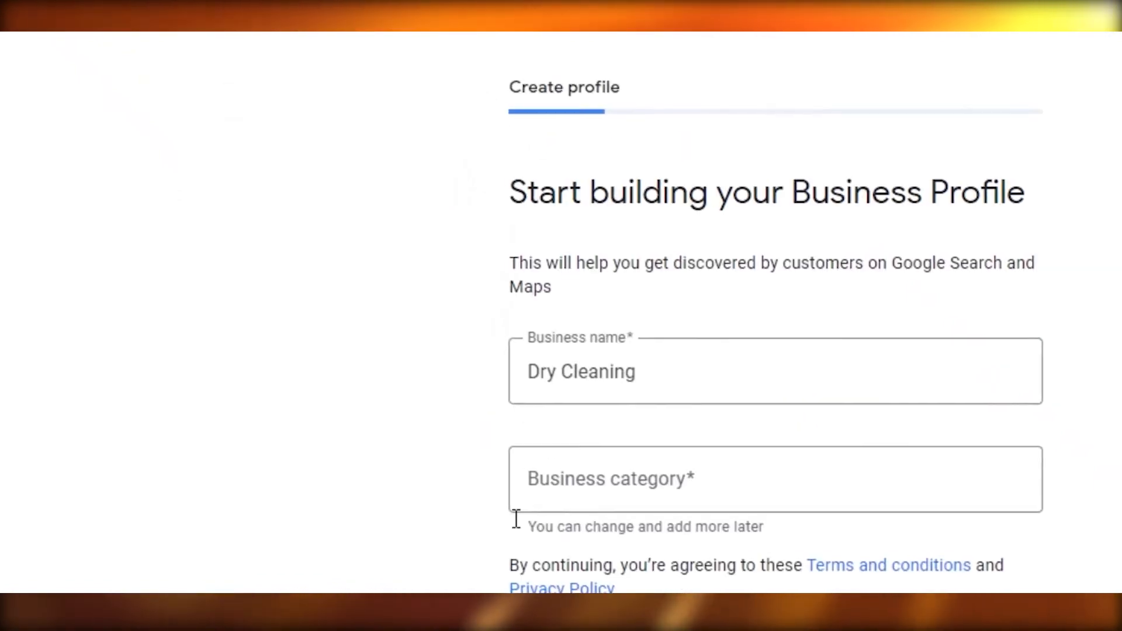
left_click(685, 401)
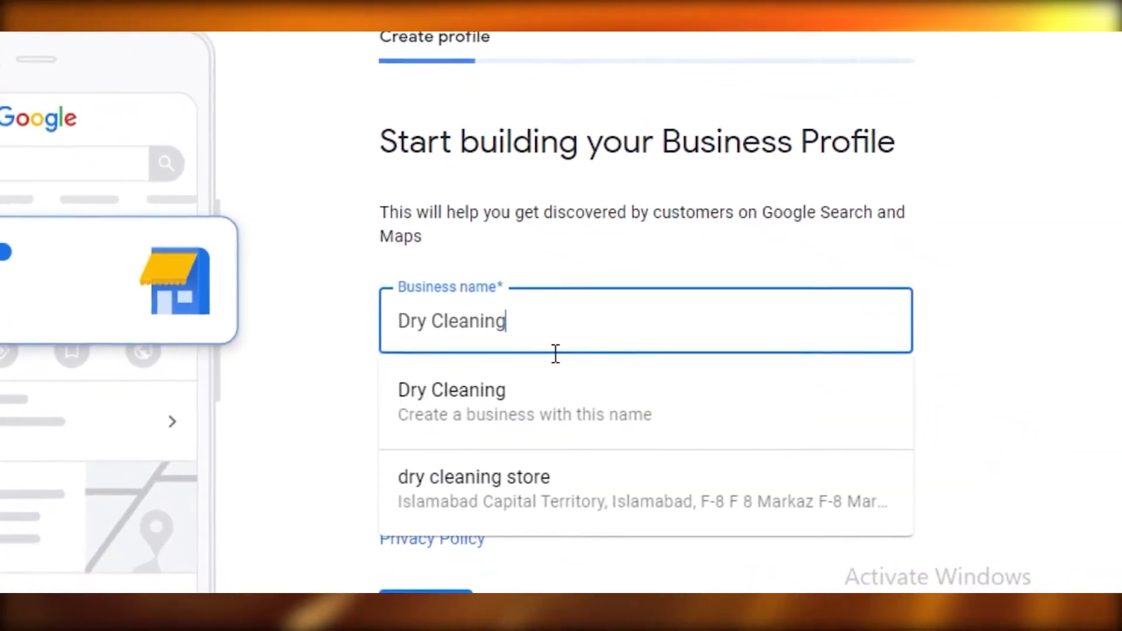
left_click(514, 397)
Set the business category to Dry cleaner and continue to the location question
left_click(537, 327)
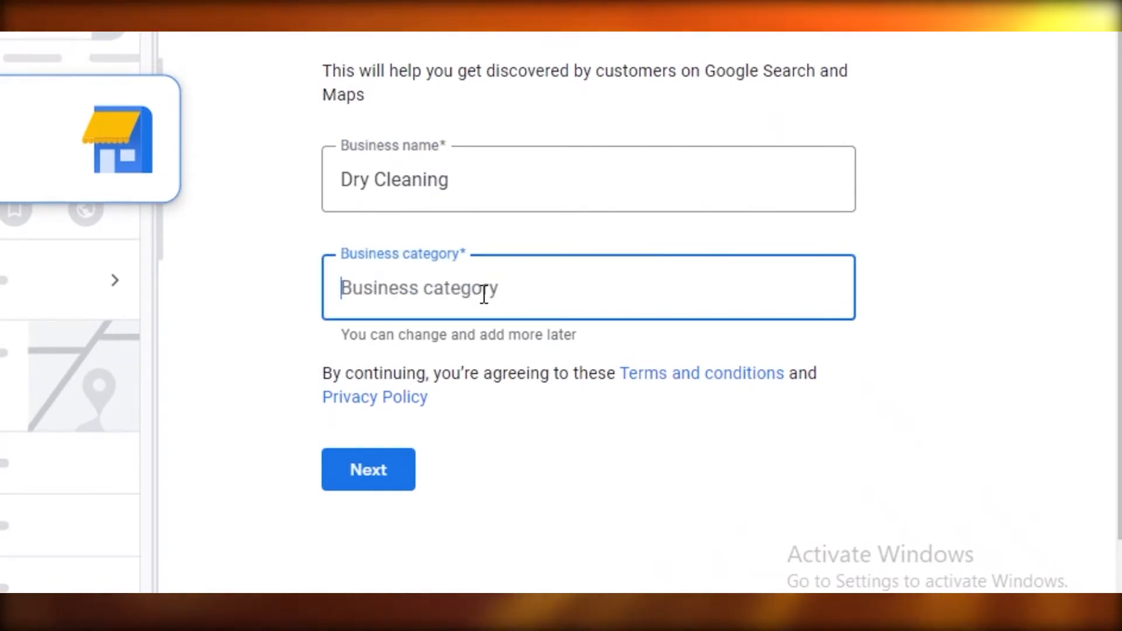
type("Dry")
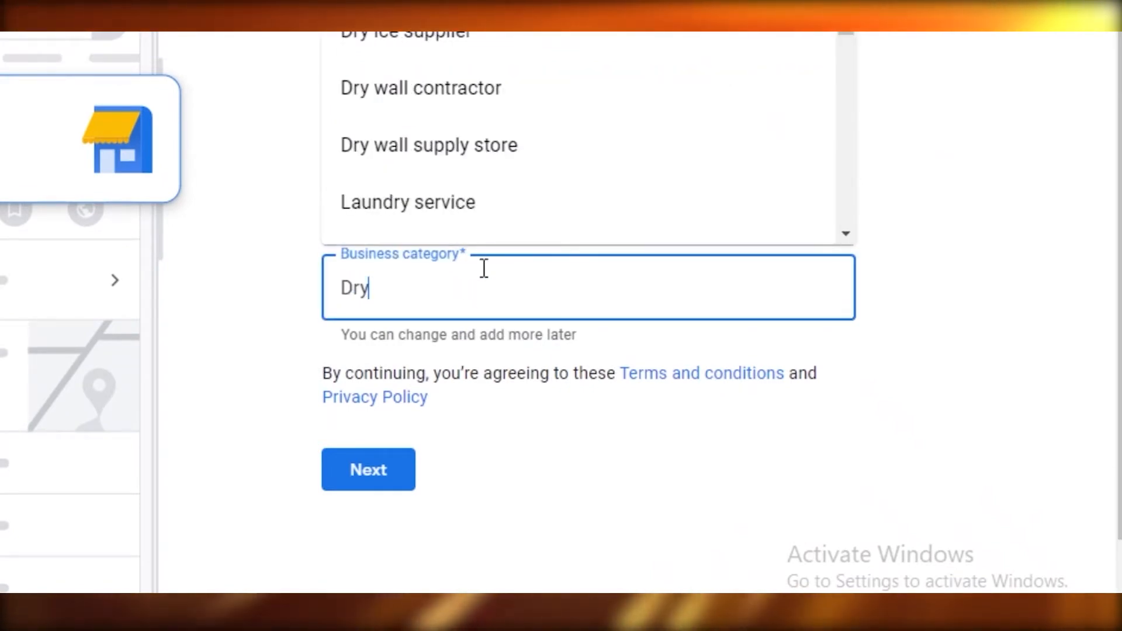
type(" cleaner")
left_click(341, 471)
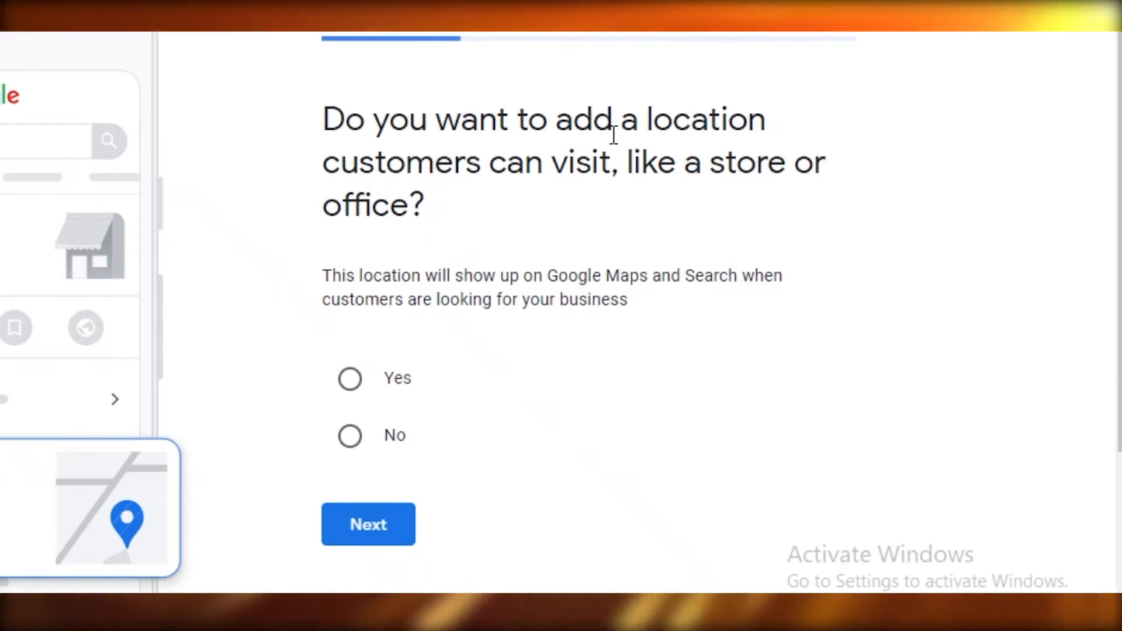
Answer Yes to adding a location customers can visit and continue
left_click(349, 378)
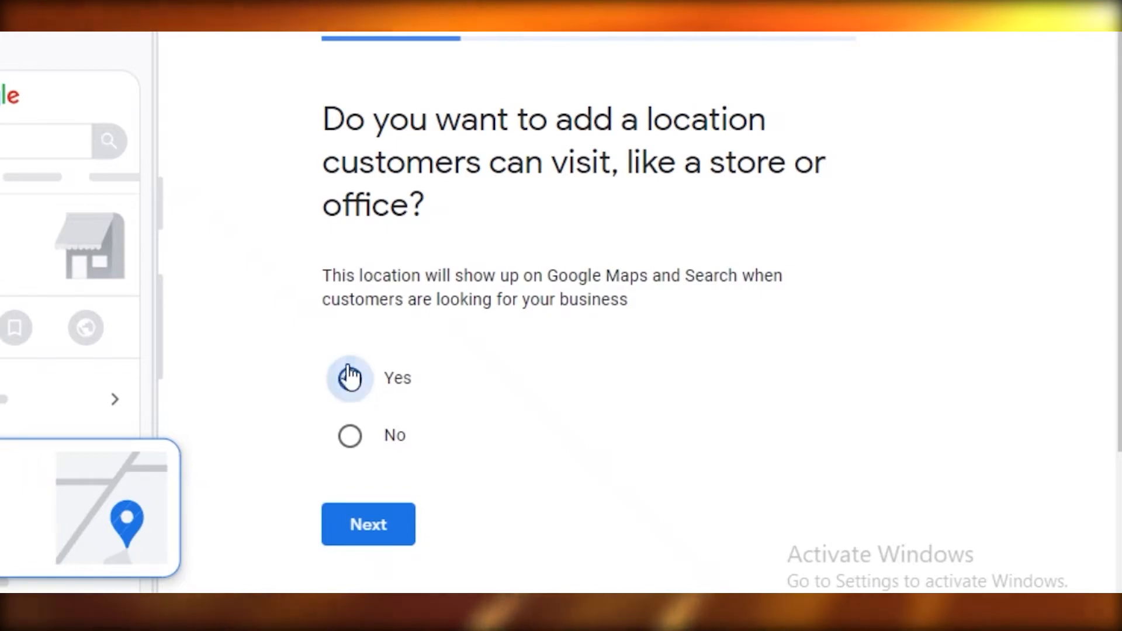
scroll(514, 208, "down", 2)
key("Return")
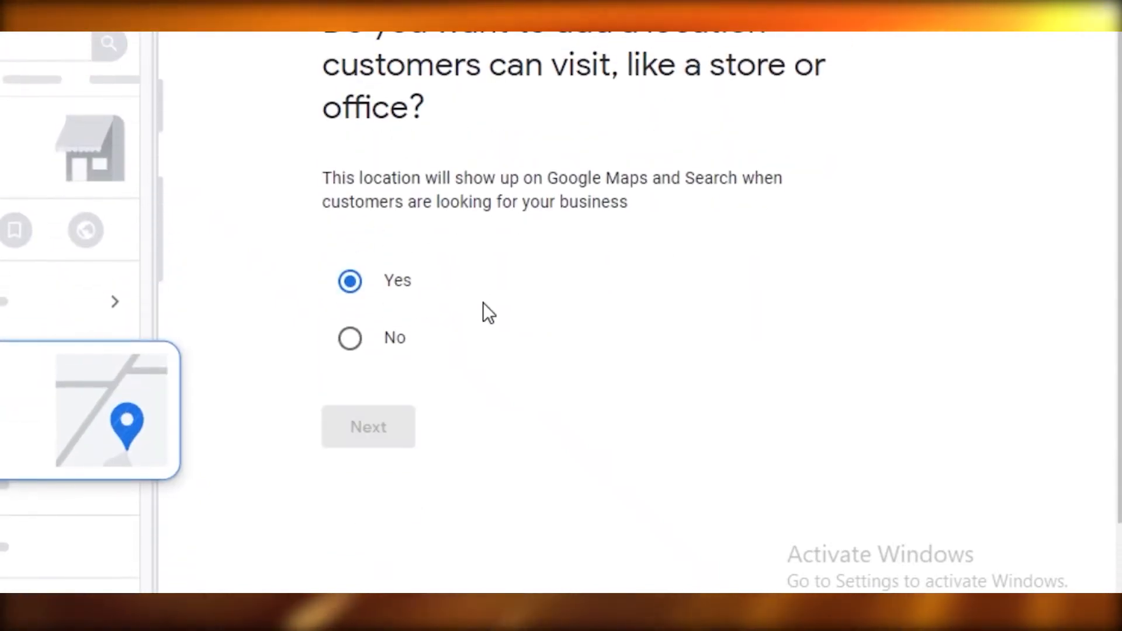
Review the suggested existing Business Profiles, choose "None of these", and continue to the map
scroll(409, 351, "down", 3)
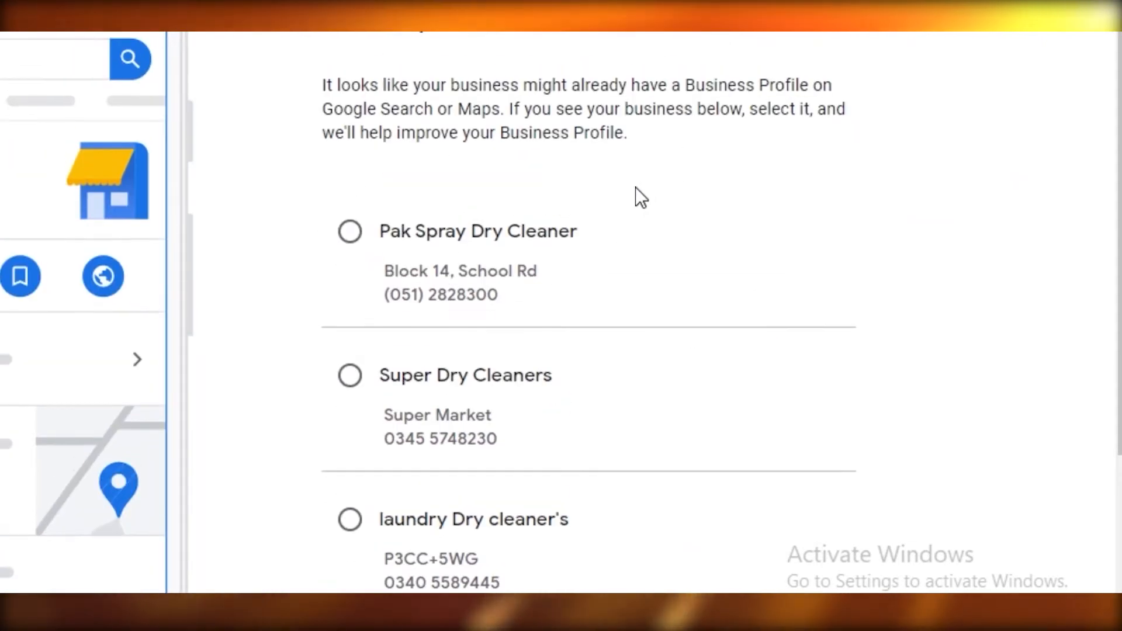
scroll(550, 220, "up", 2)
scroll(461, 243, "down", 2)
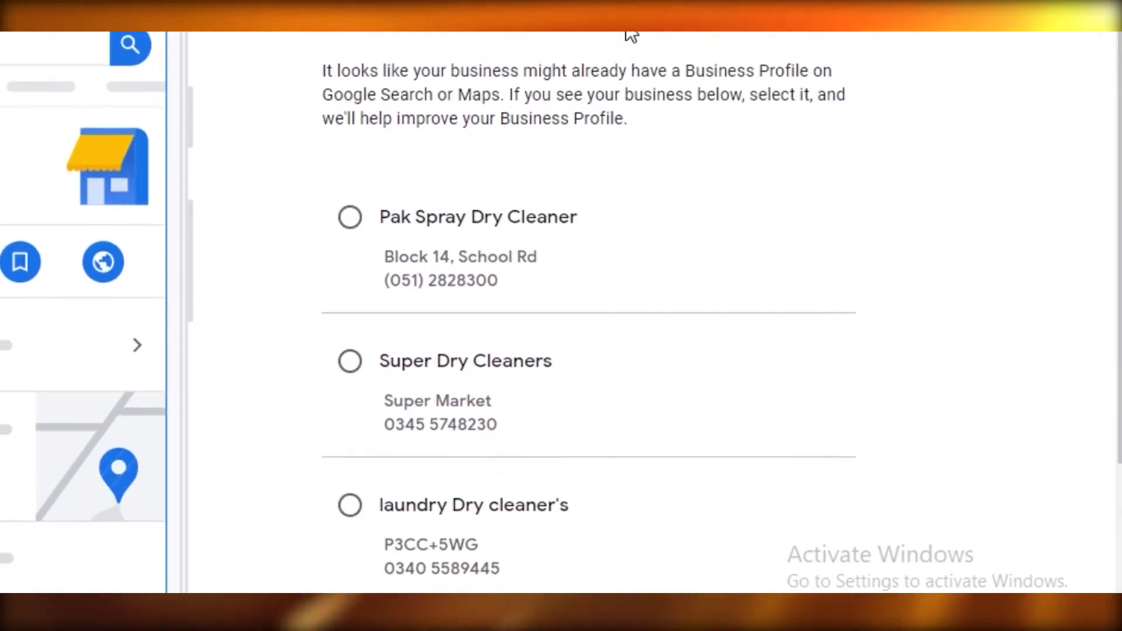
scroll(568, 221, "down", 2)
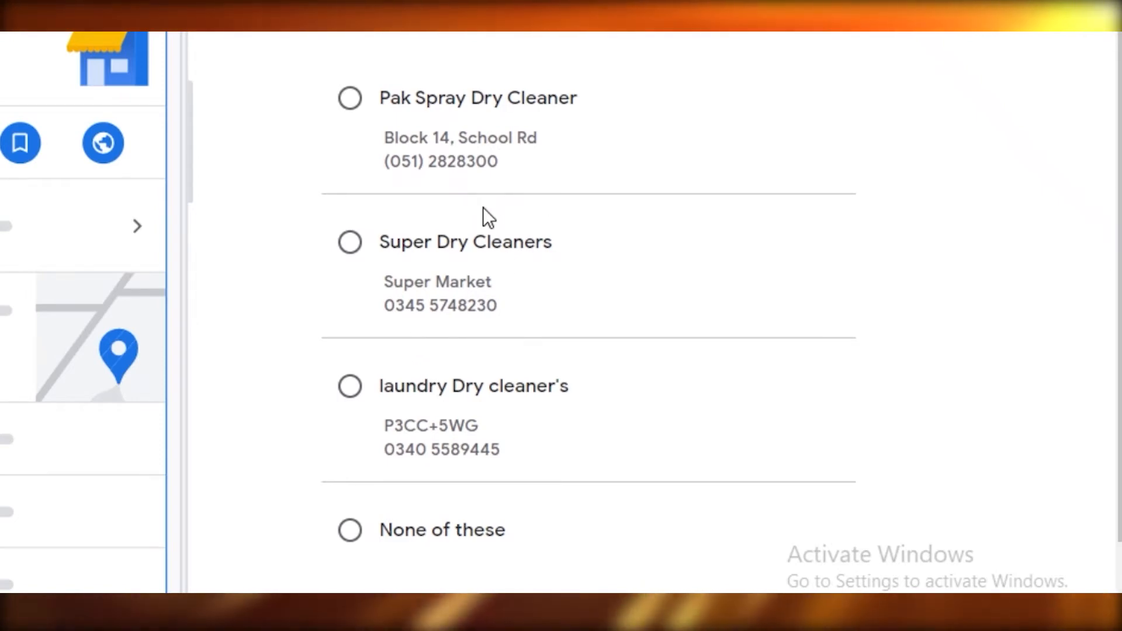
scroll(482, 207, "down", 2)
left_click(349, 430)
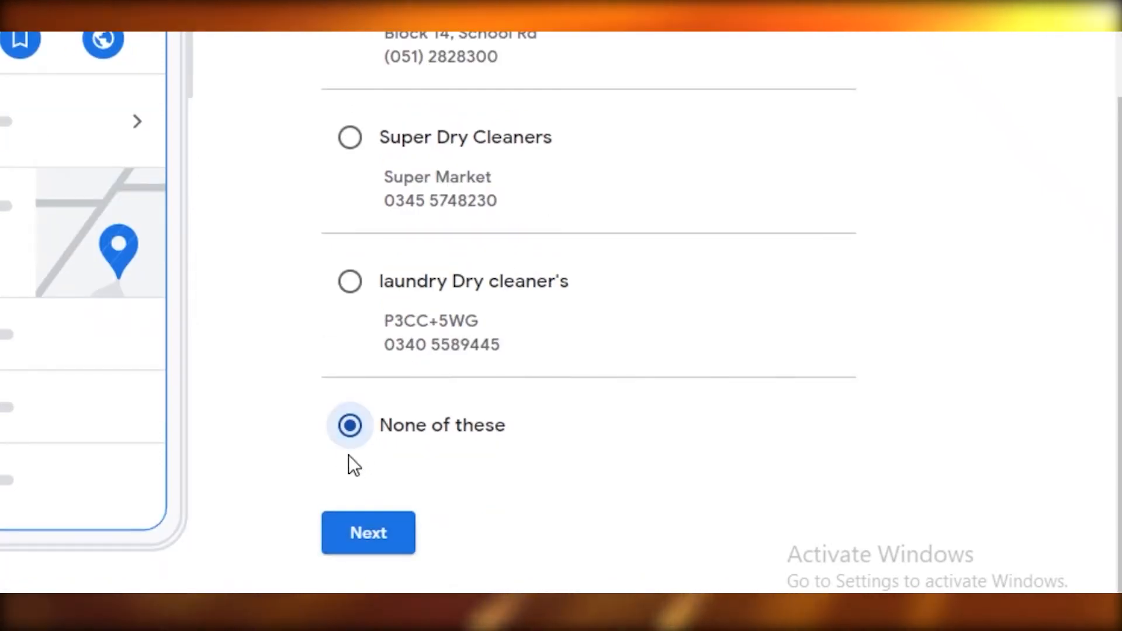
left_click(363, 535)
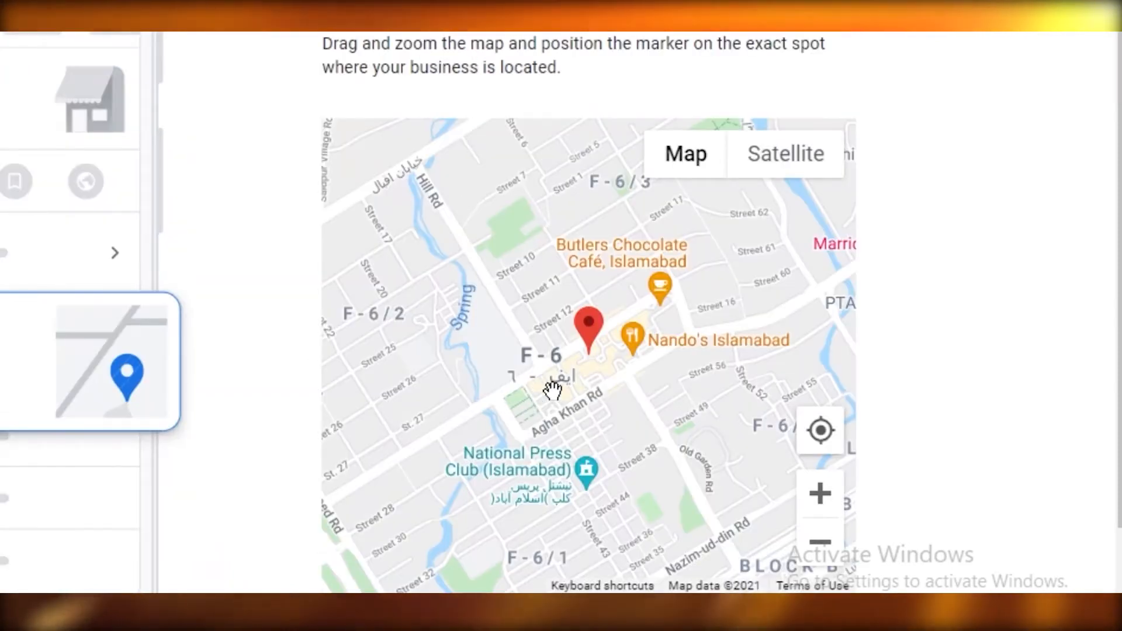
Position the business marker on the map beside Hill Rd in F-6/2 and continue
mouse_move(552, 390)
left_mouse_down()
mouse_move(581, 416)
mouse_move(576, 429)
left_mouse_up()
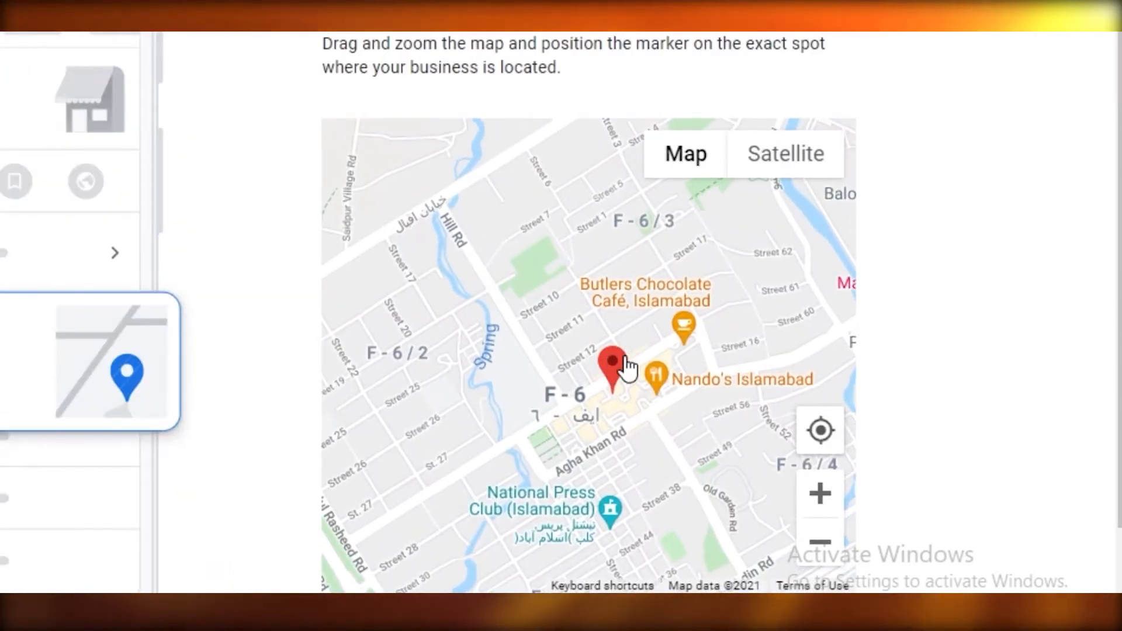
mouse_move(495, 367)
left_mouse_down()
mouse_move(483, 440)
mouse_move(458, 264)
mouse_move(475, 257)
mouse_move(513, 284)
mouse_move(538, 386)
mouse_move(569, 393)
mouse_move(523, 309)
mouse_move(511, 370)
mouse_move(466, 331)
mouse_move(450, 213)
mouse_move(439, 238)
mouse_move(455, 264)
left_mouse_up()
scroll(561, 391, "up", 3)
scroll(511, 370, "up", 4)
scroll(561, 315, "down", 2)
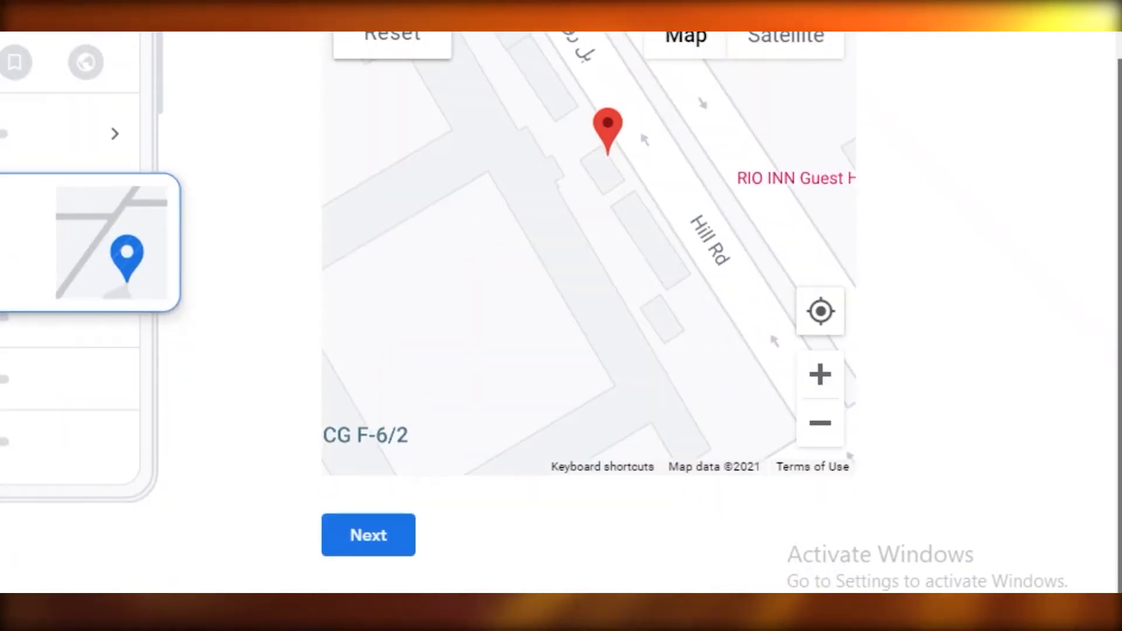
left_click(414, 536)
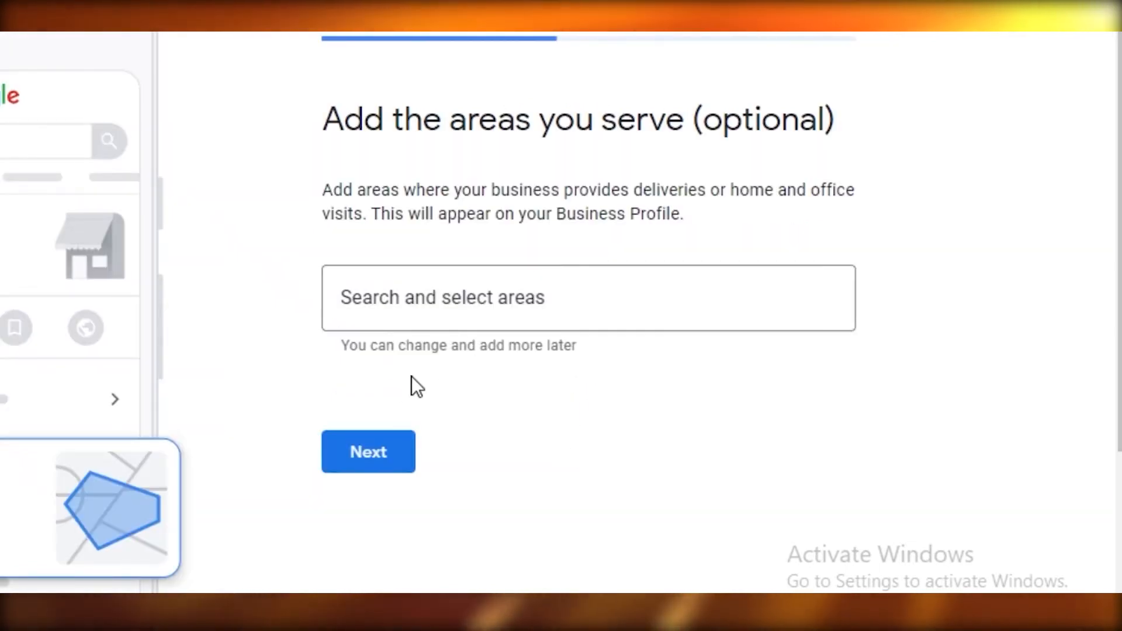
Add Islamabad, Pakistan and New York, NY, USA as the service areas and continue
left_click(481, 326)
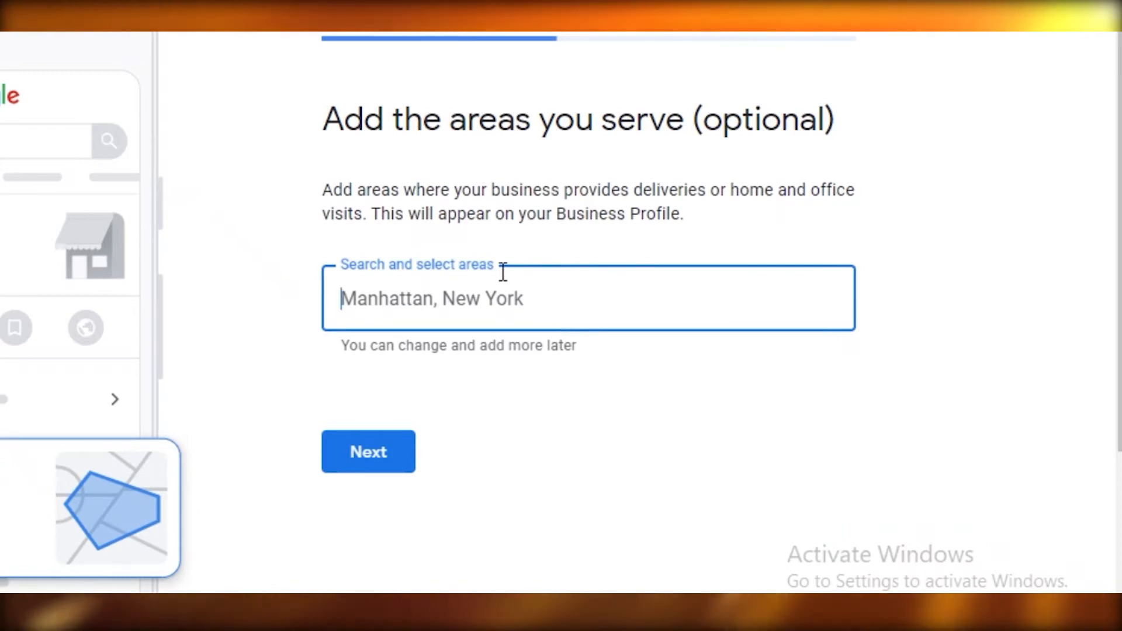
type("islka")
key("BackSpace")
key("BackSpace")
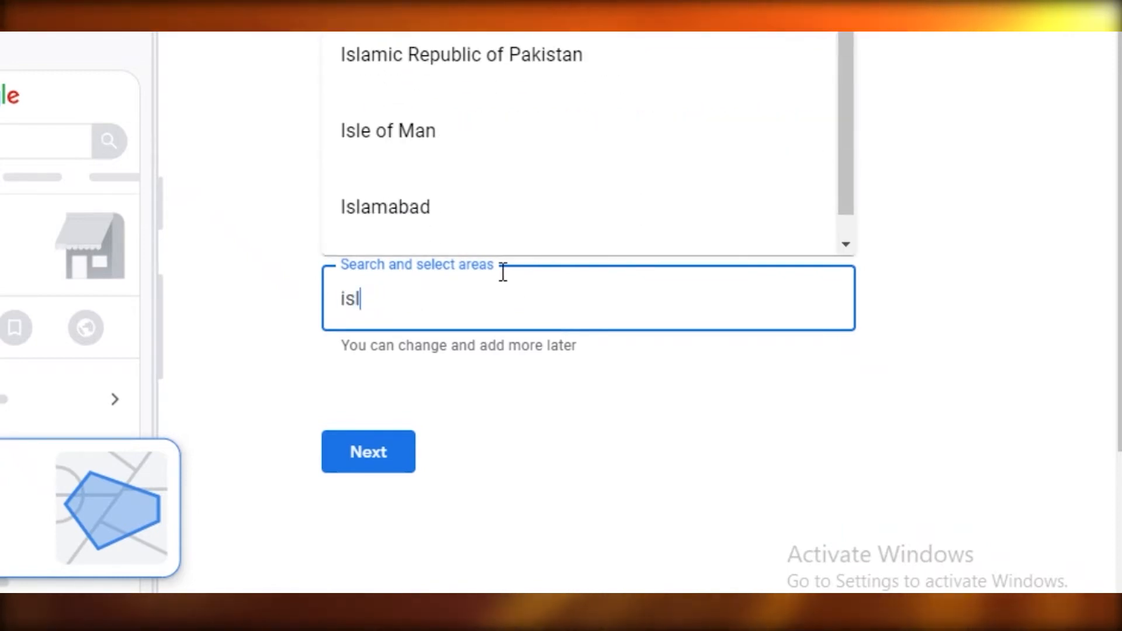
left_click(385, 207)
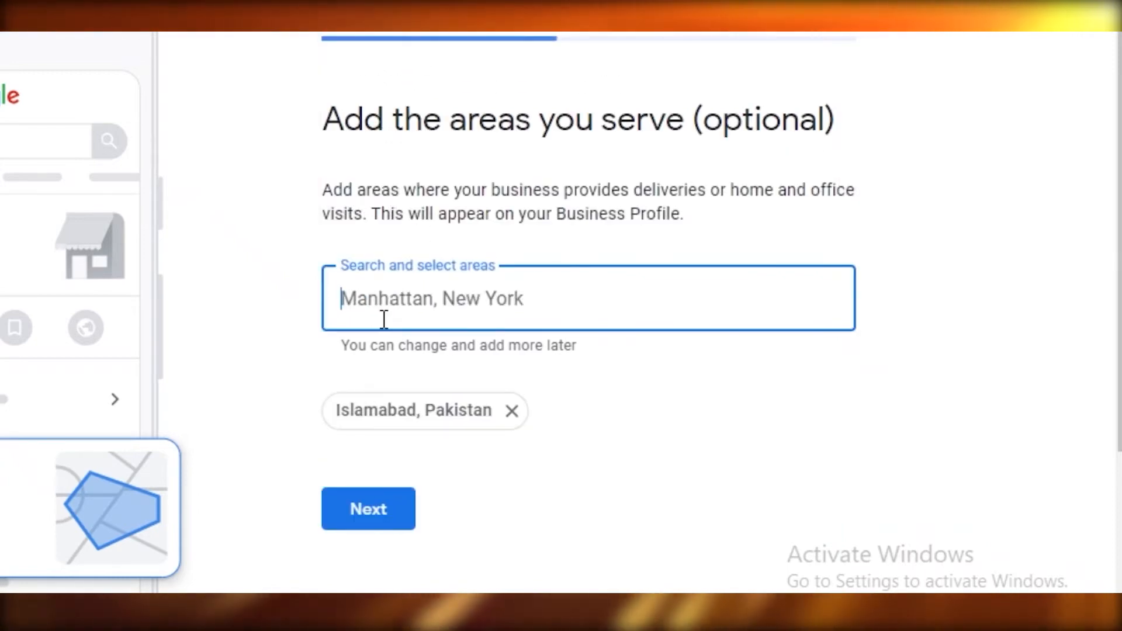
type("new")
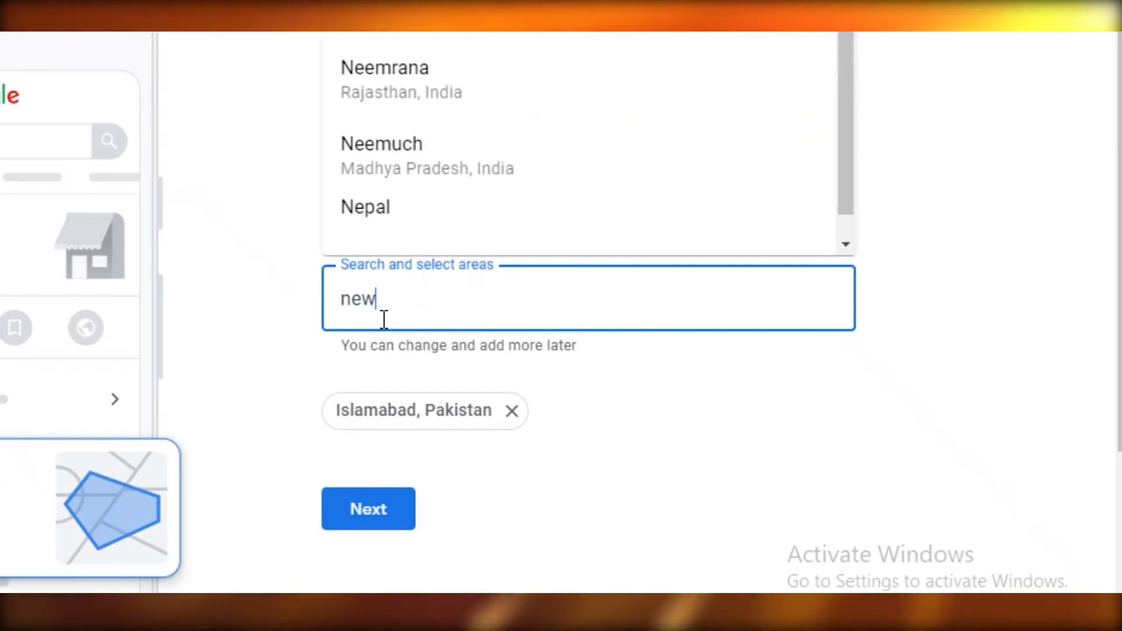
left_click(415, 71)
left_click(380, 516)
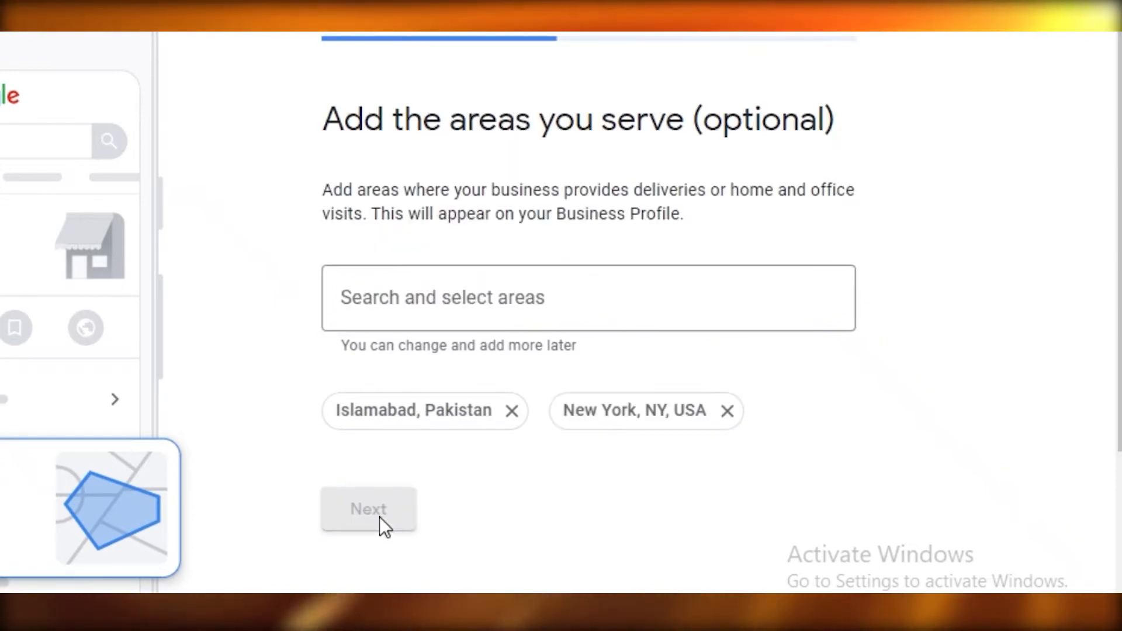
Choose to get a free website based on the business info in the contact details
scroll(385, 485, "down", 2)
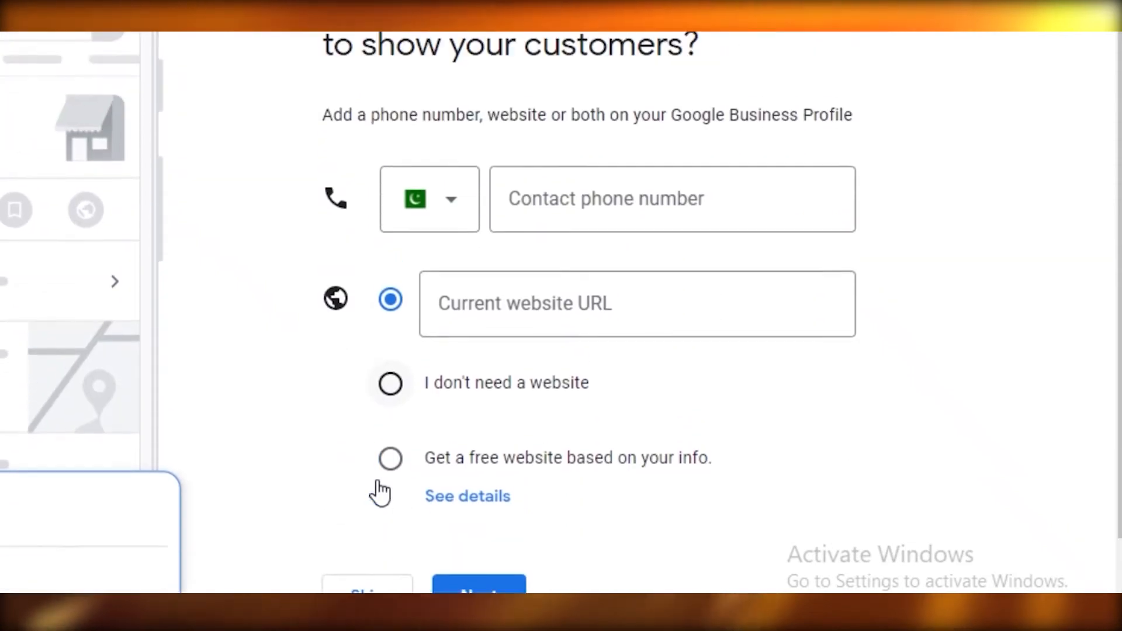
scroll(759, 383, "up", 2)
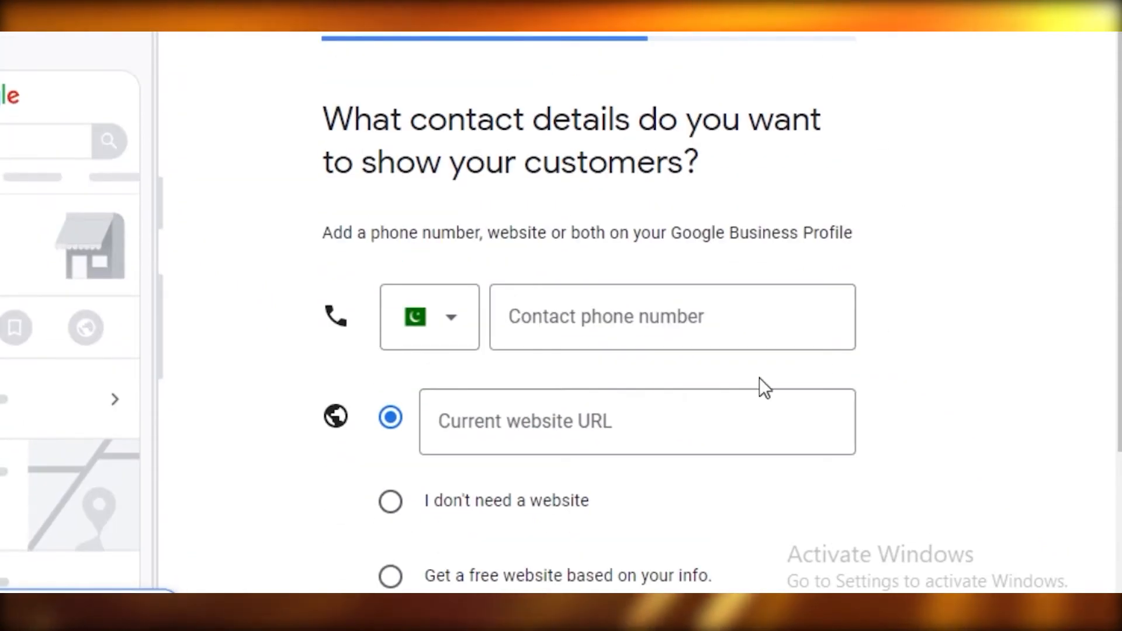
left_click(452, 327)
left_click(411, 416)
scroll(530, 337, "down", 3)
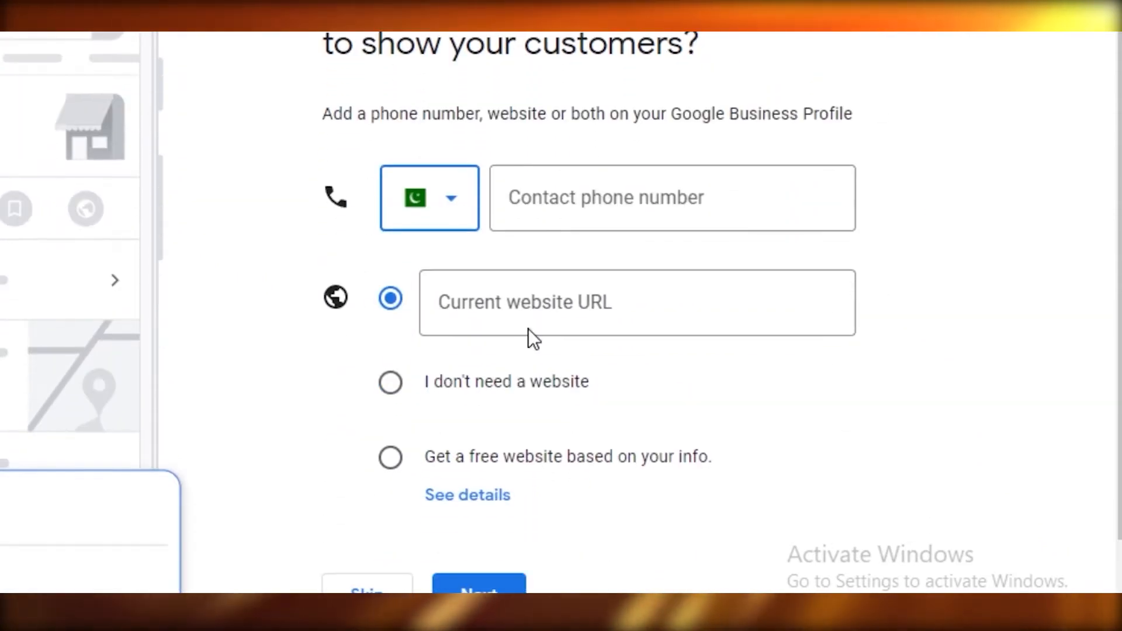
left_click(514, 234)
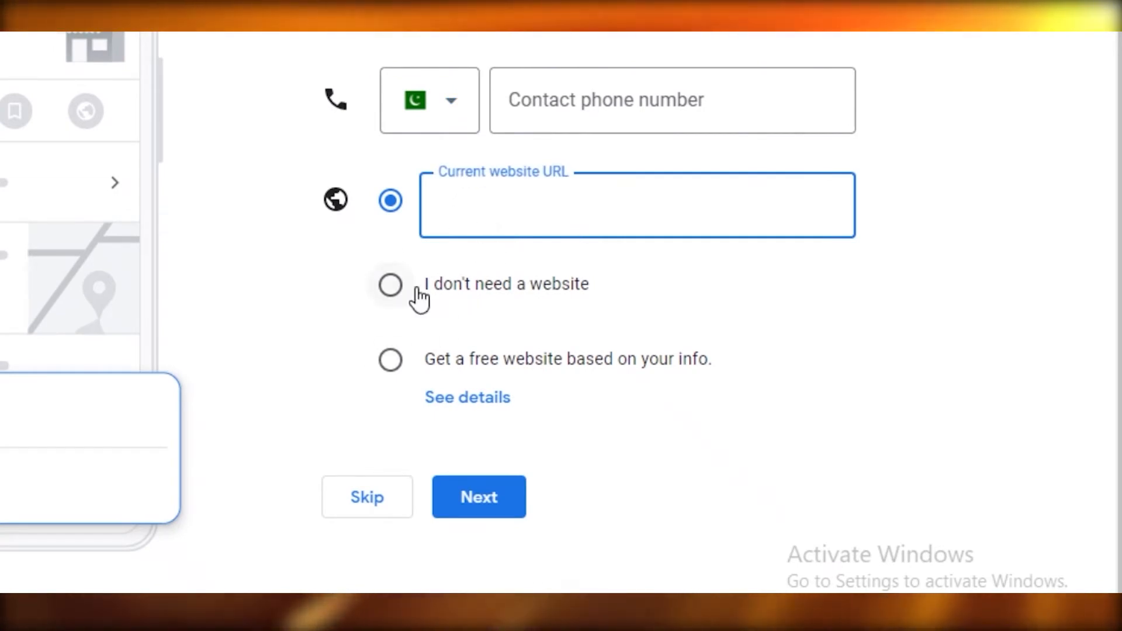
left_click(389, 389)
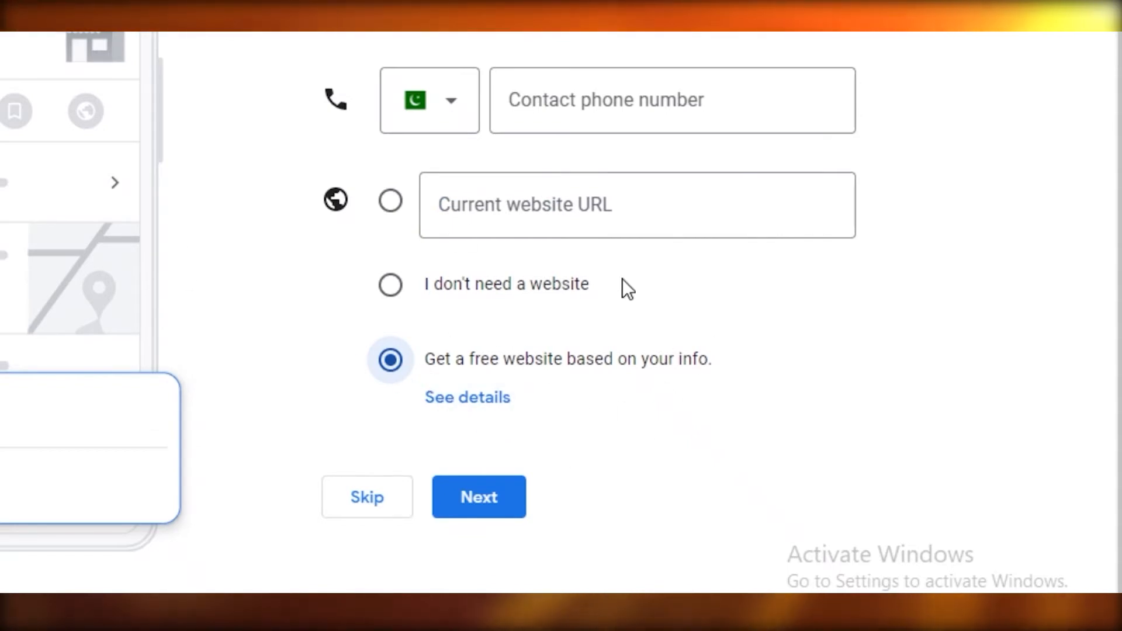
Set the contact phone's country code to Afghanistan (+93) and submit the contact details
left_click(460, 117)
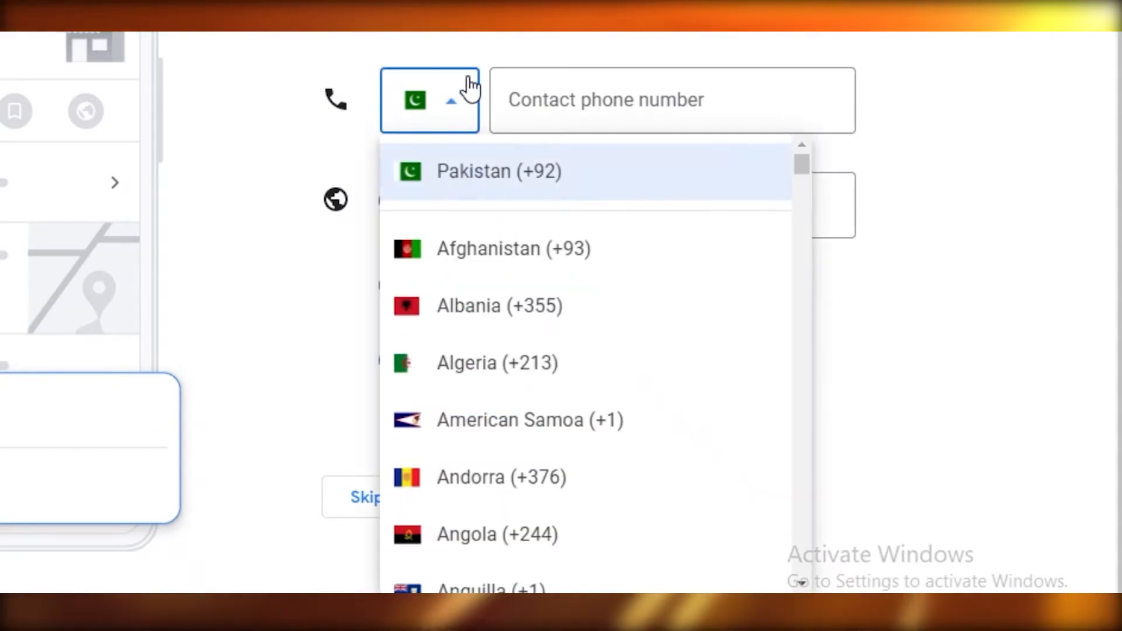
left_click(456, 262)
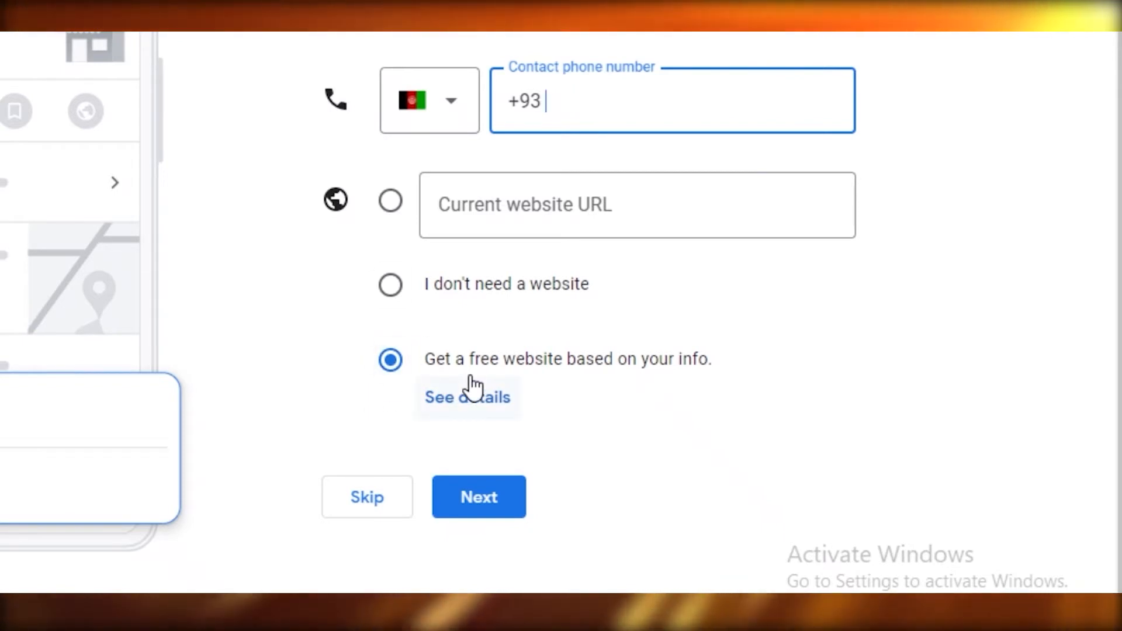
left_click(476, 501)
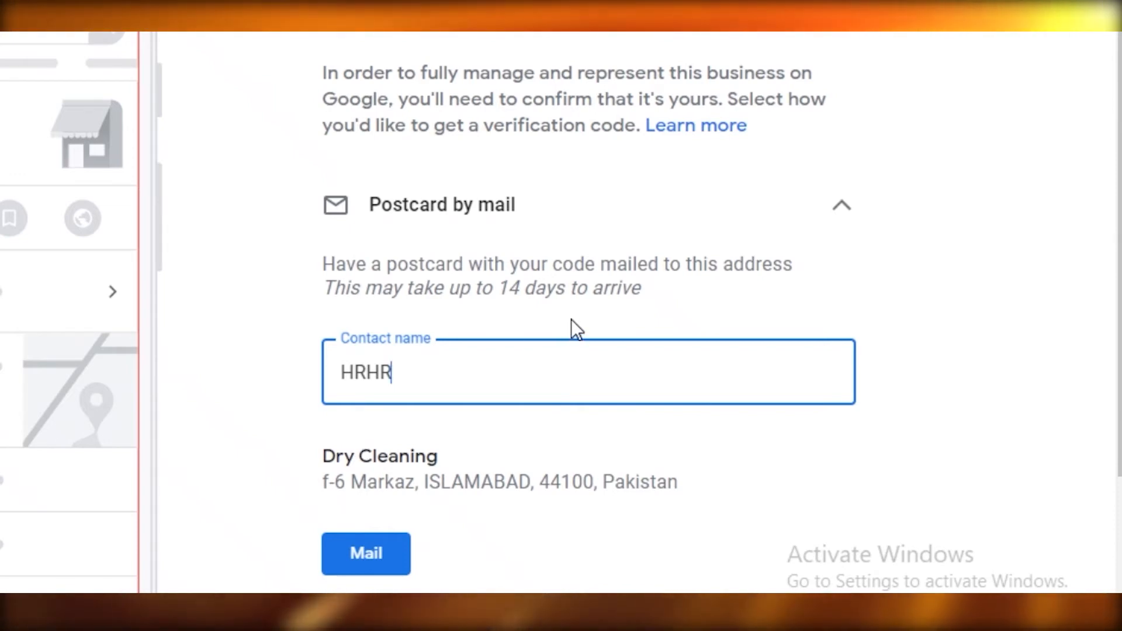
Request the verification postcard by mail for the business address and continue to the services setup
scroll(538, 355, "down", 2)
left_click(374, 439)
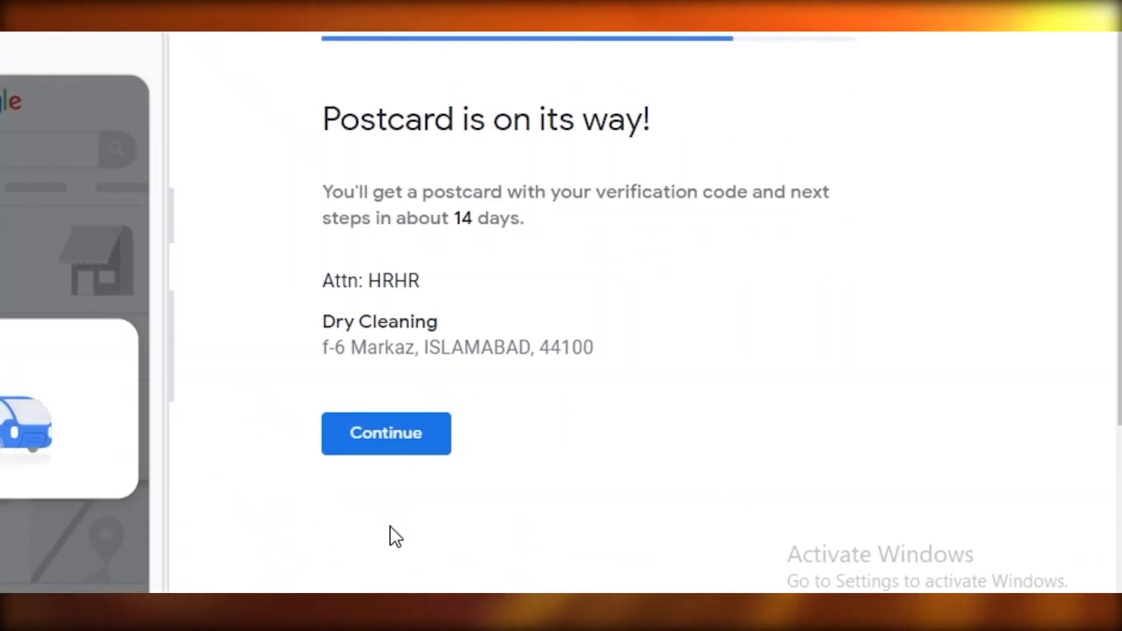
scroll(374, 469, "down", 2)
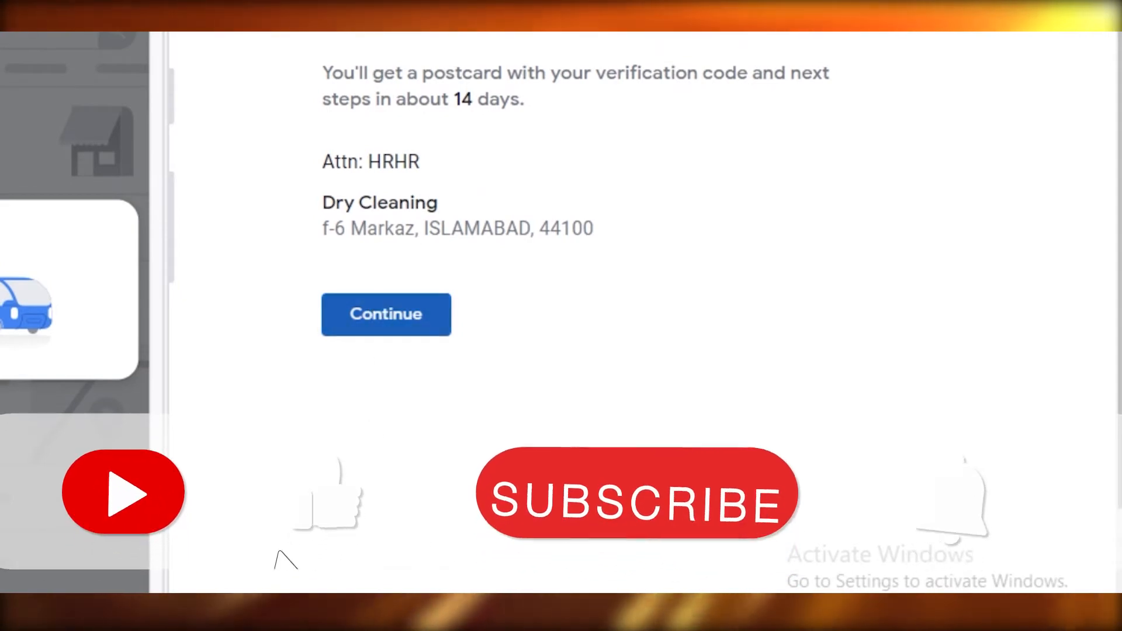
left_click(416, 309)
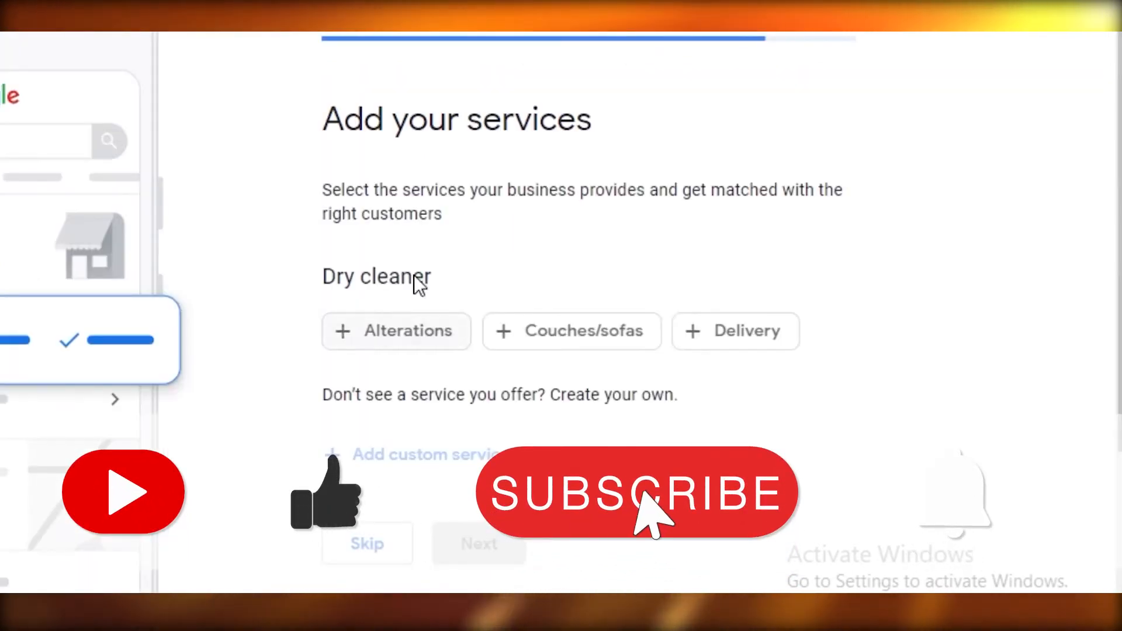
Select Couches/sofas as the service offered under the Dry cleaner category, leaving Delivery unselected
scroll(521, 351, "down", 2)
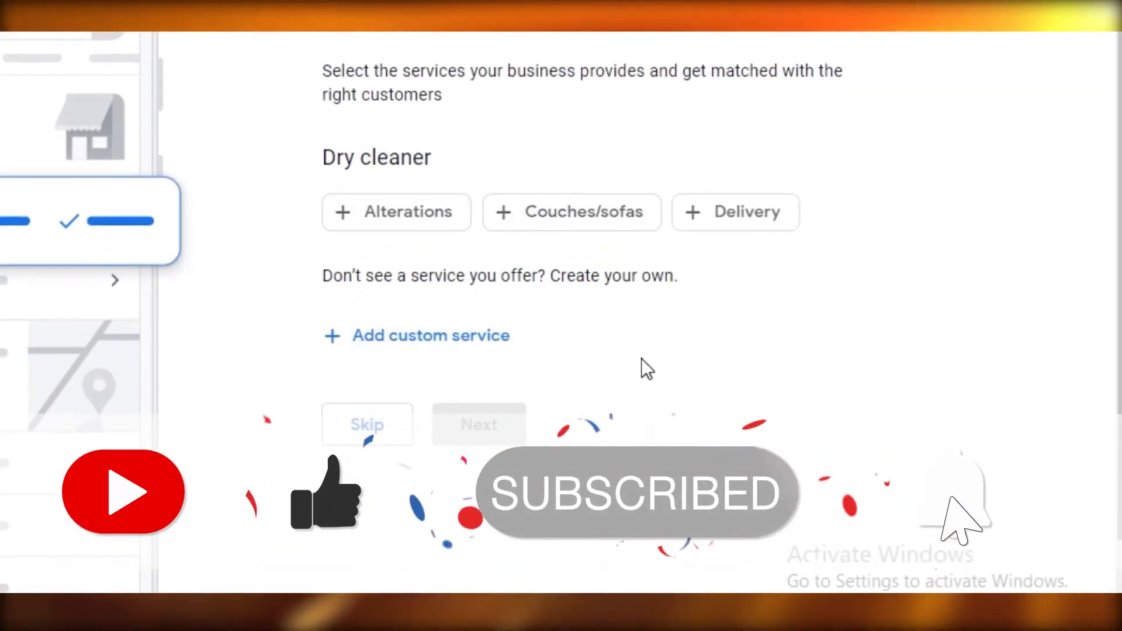
left_click(491, 225)
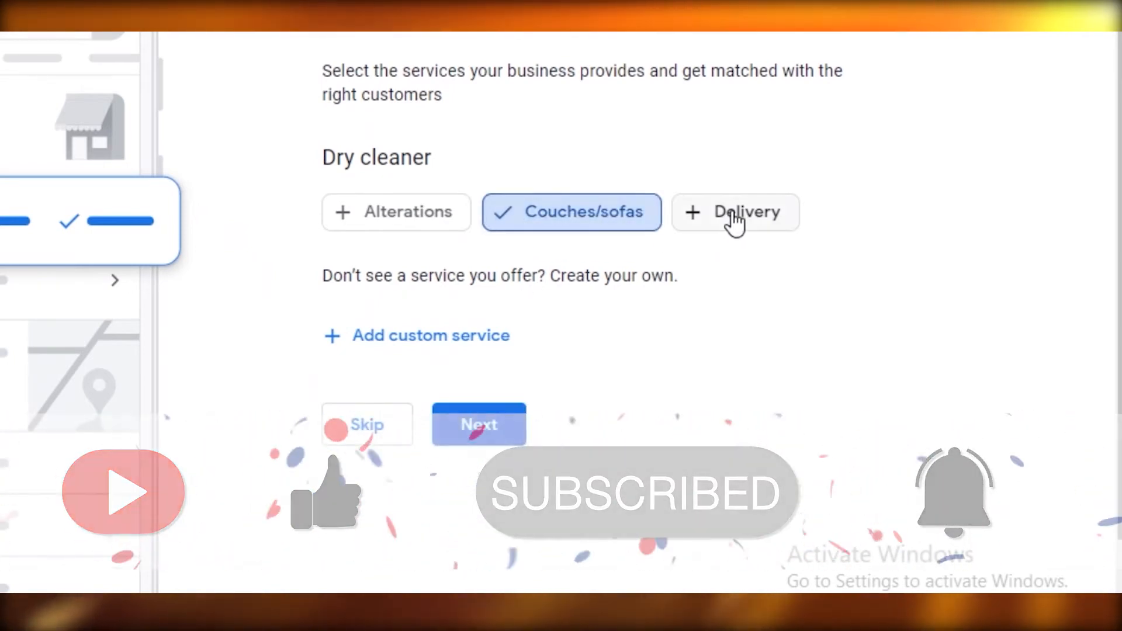
left_click(734, 219)
left_click(734, 213)
Add a custom service named "Car deep cleaning" and continue to the business hours
left_click(430, 335)
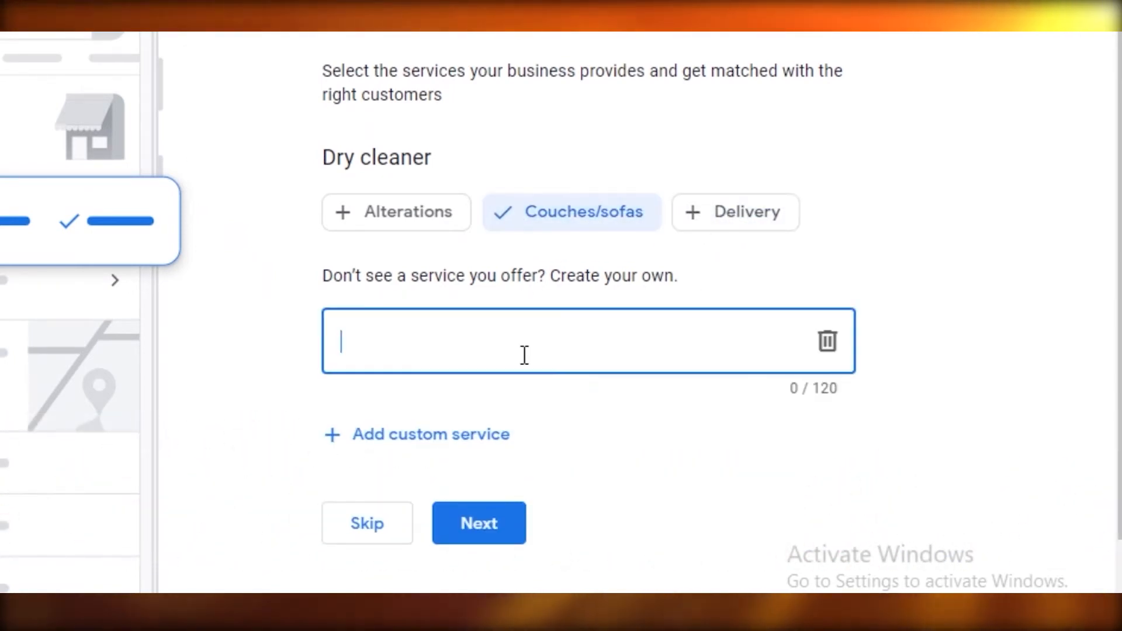
type("D")
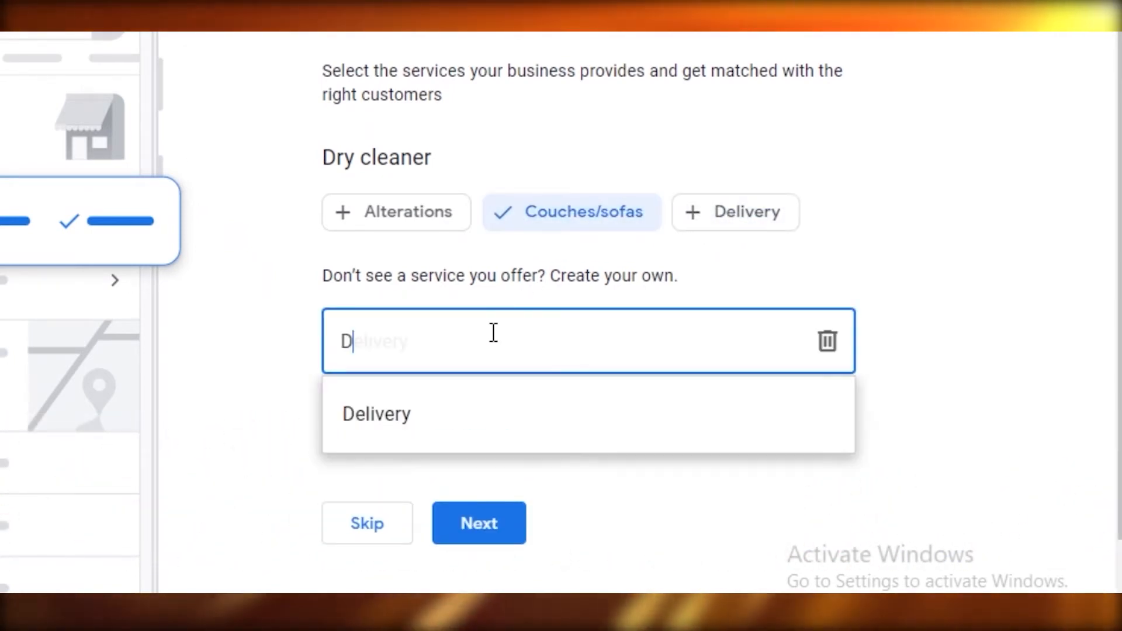
key("BackSpace")
type("CAr")
key("BackSpace")
key("BackSpace")
type("ar deep ")
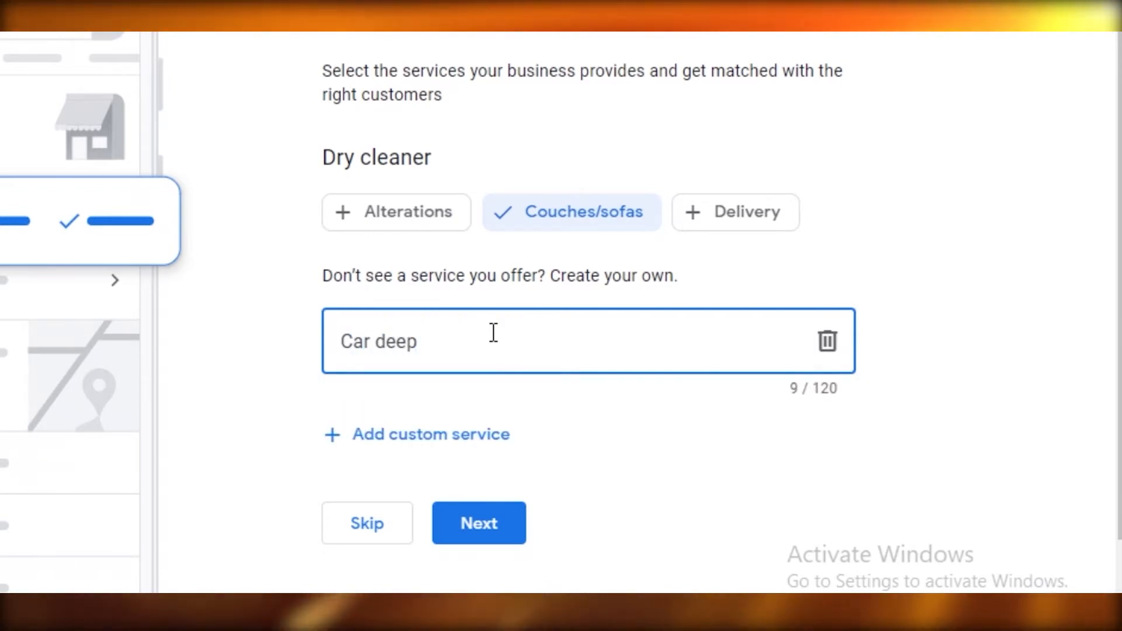
type("d")
right_click(493, 332)
left_click(442, 362)
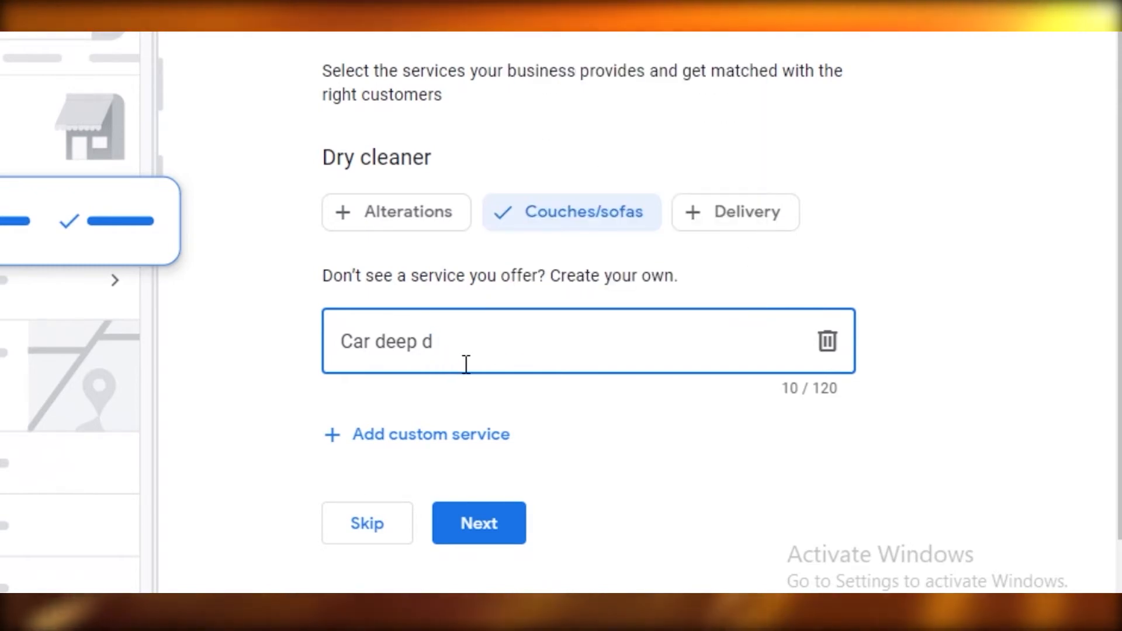
type("ean")
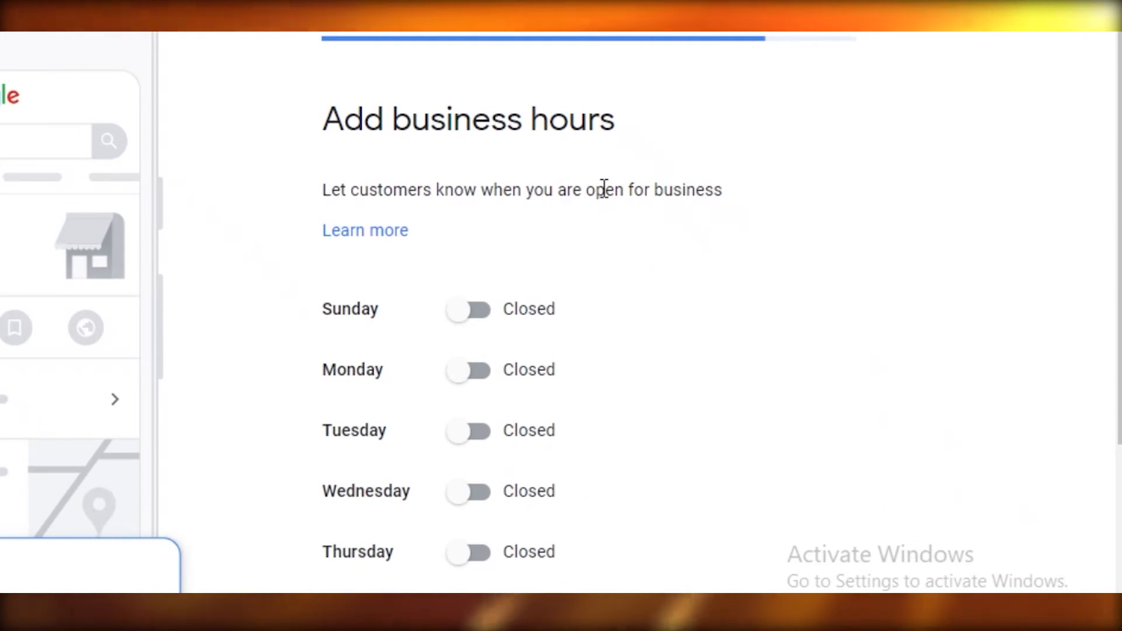
Mark Monday, Tuesday, Wednesday and Thursday as open in the business hours
scroll(557, 178, "down", 4)
scroll(516, 184, "up", 4)
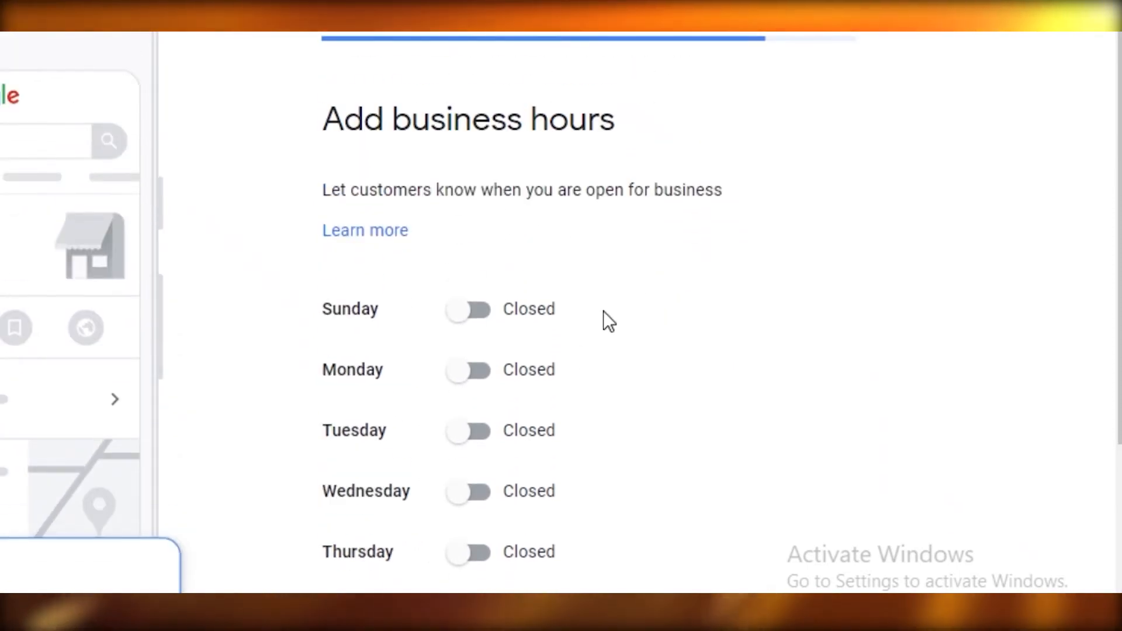
scroll(647, 419, "down", 4)
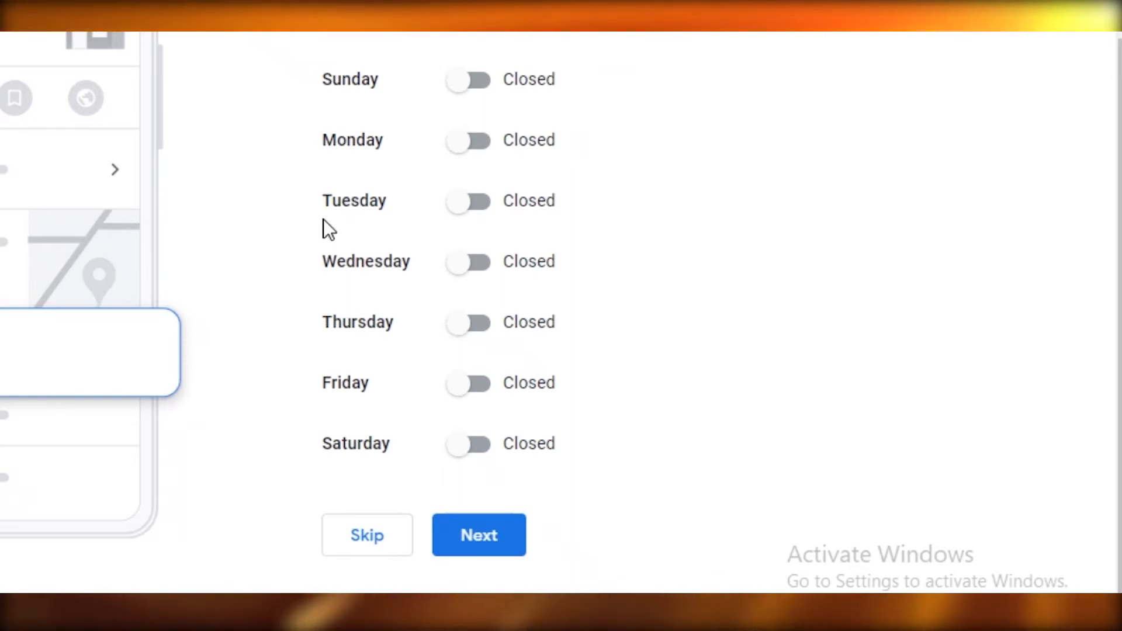
scroll(323, 228, "up", 4)
scroll(510, 300, "down", 1)
scroll(510, 300, "down", 3)
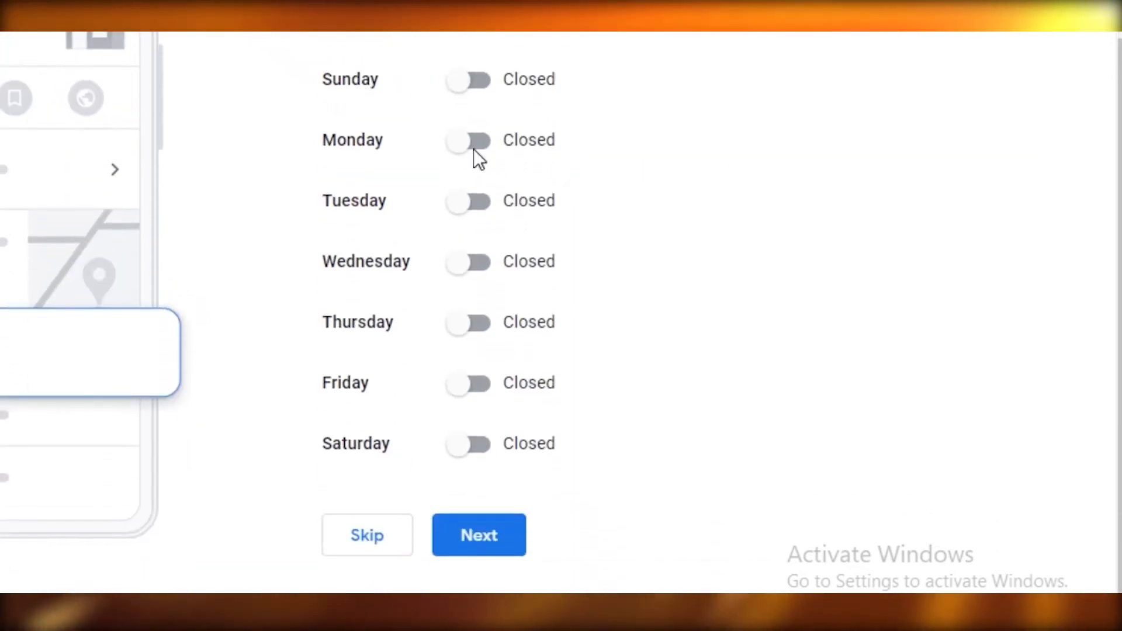
left_click(475, 146)
left_click(473, 234)
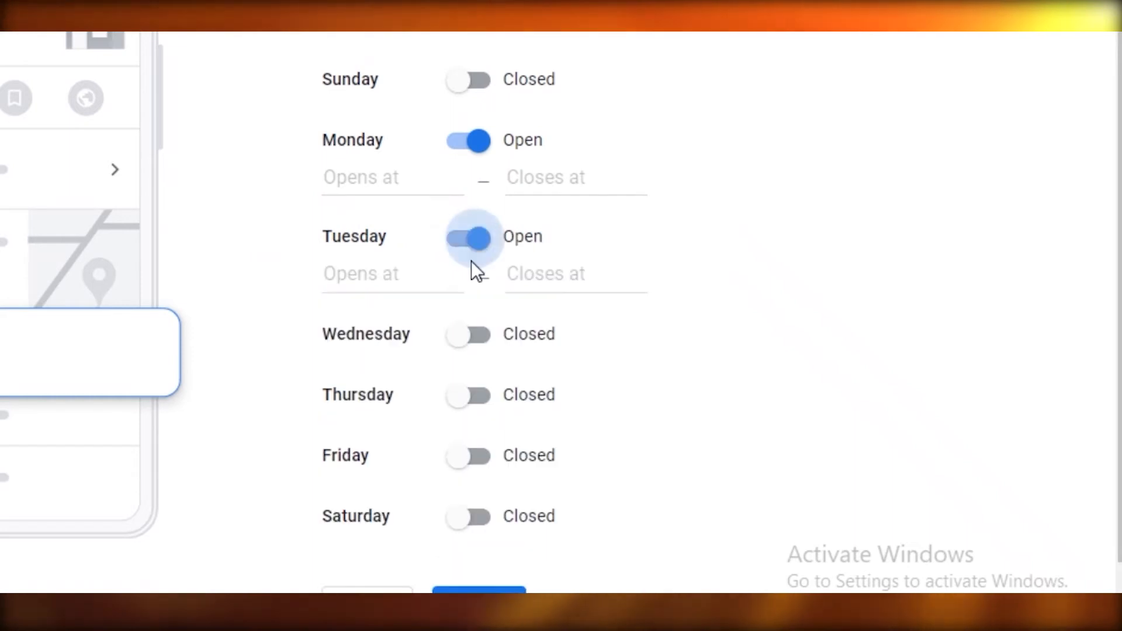
left_click(483, 340)
left_click(482, 431)
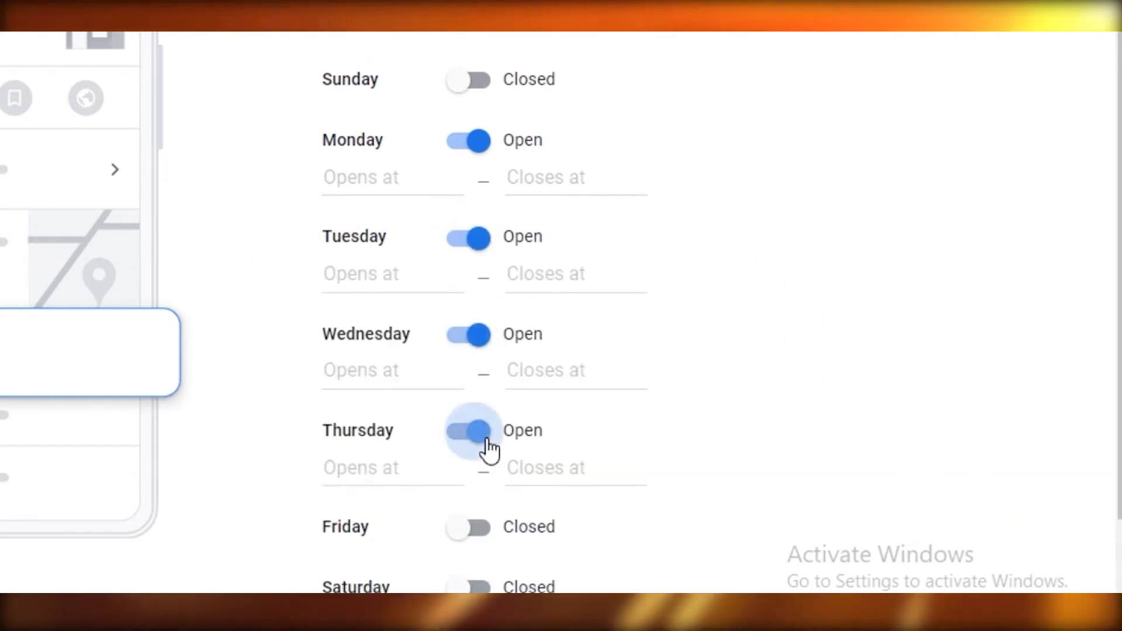
Set the opening hours for Monday through Thursday to 24 hours and continue to the business description
left_click(371, 186)
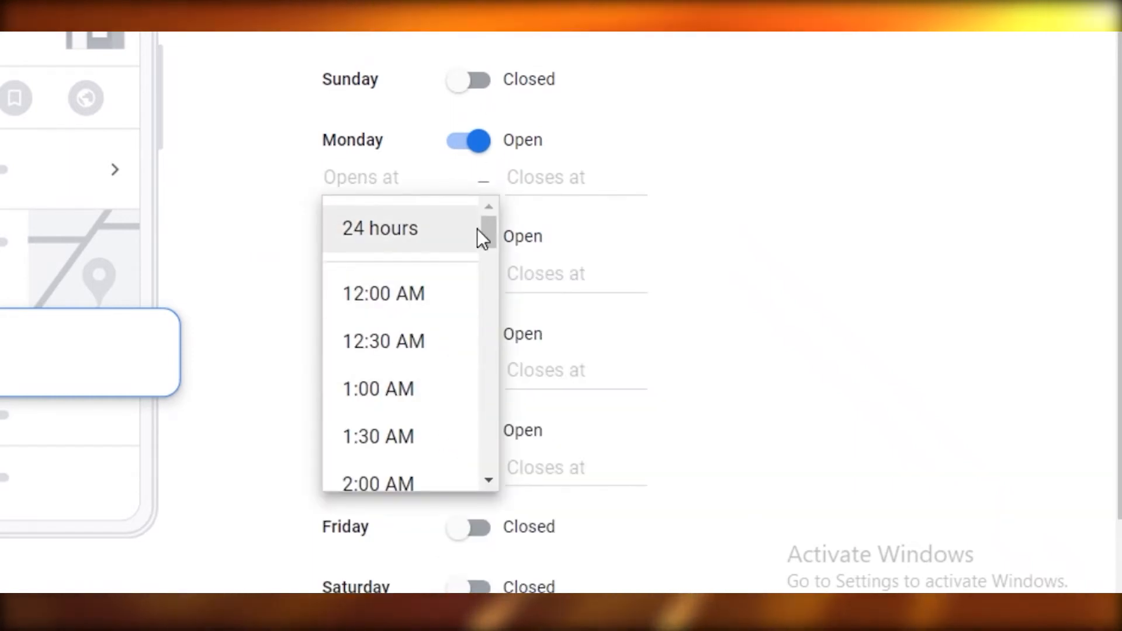
left_click(409, 228)
left_click(395, 238)
left_click(380, 288)
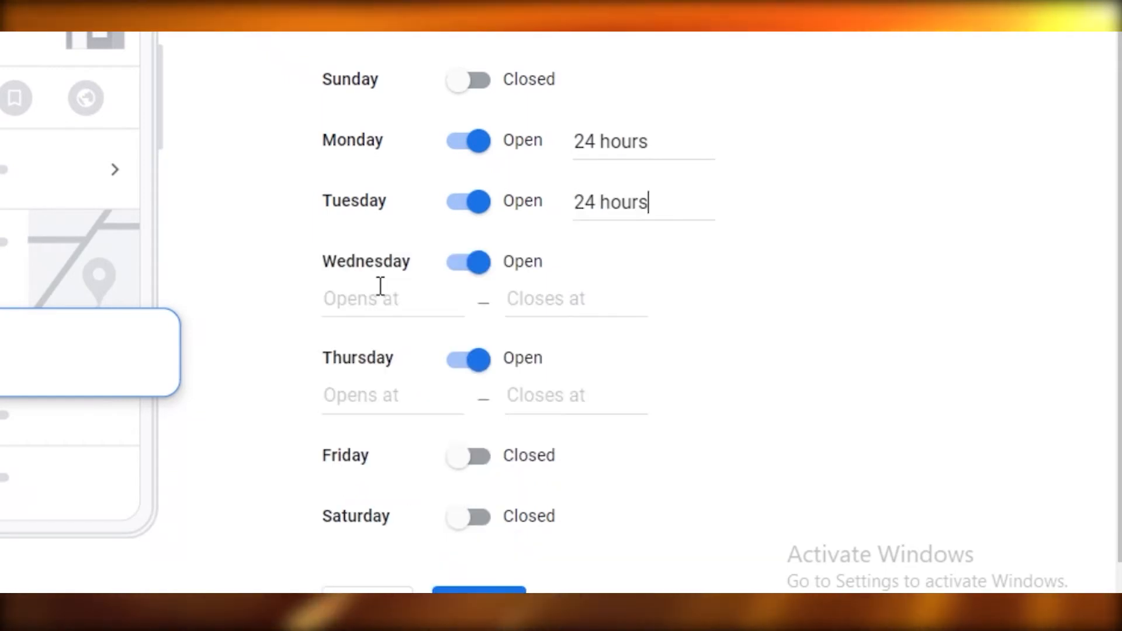
left_click(378, 289)
left_click(380, 348)
left_click(377, 361)
left_click(380, 410)
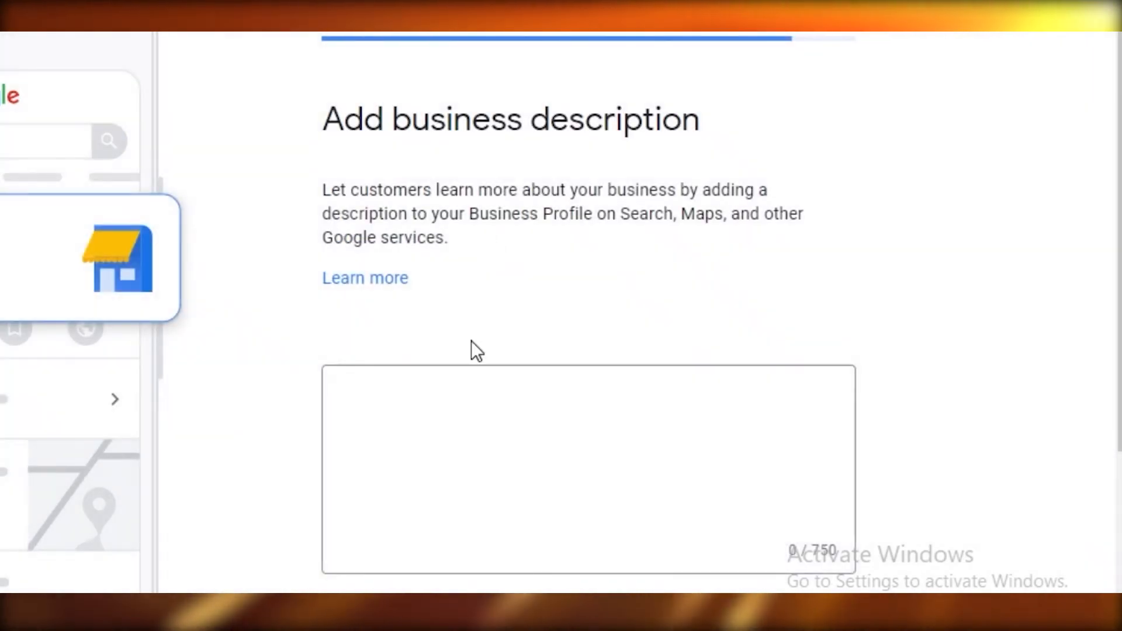
Leave the business description empty and move on to adding photos of the business
scroll(471, 353, "down", 3)
left_click(413, 271)
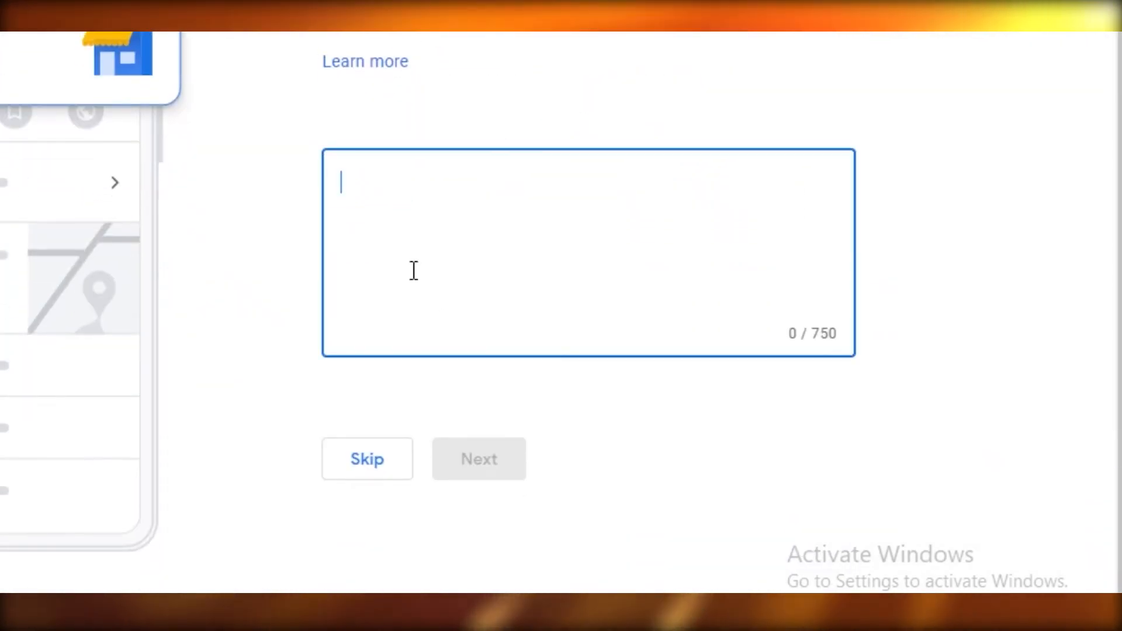
scroll(607, 132, "up", 3)
scroll(453, 486, "down", 2)
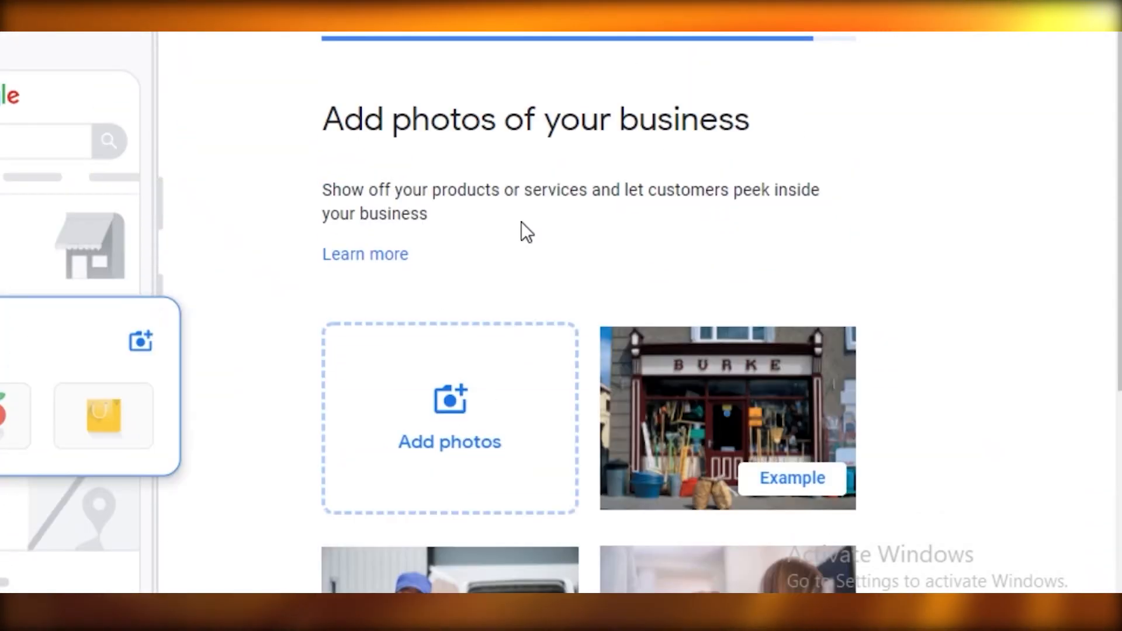
Examine the photo upload area and the example photos suggested for the business
scroll(402, 143, "down", 3)
scroll(399, 143, "down", 2)
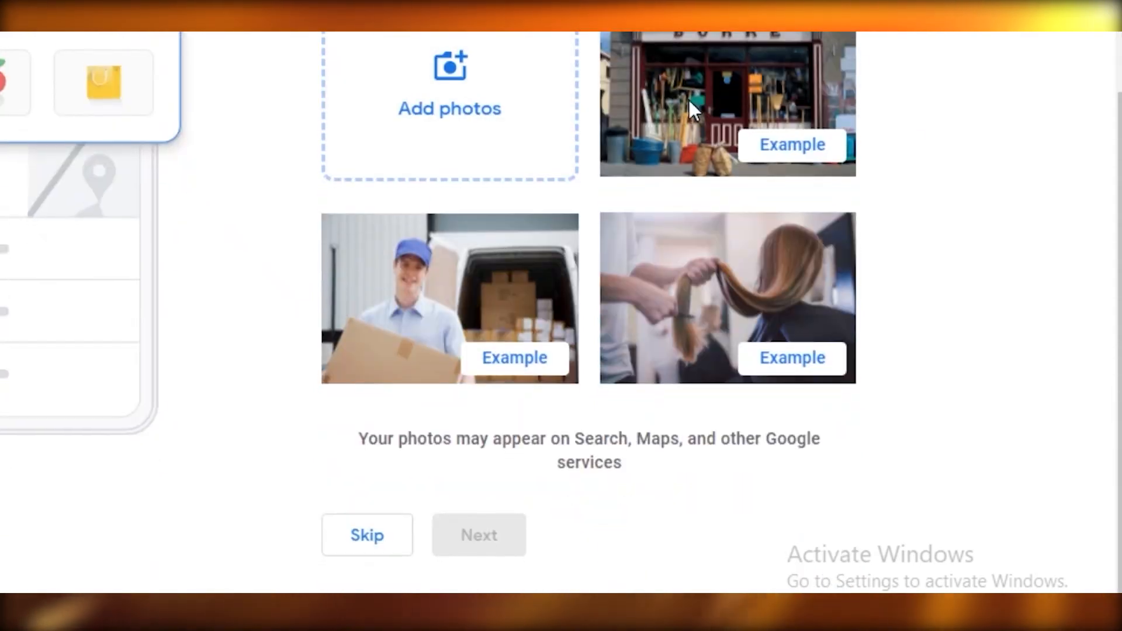
scroll(610, 228, "up", 5)
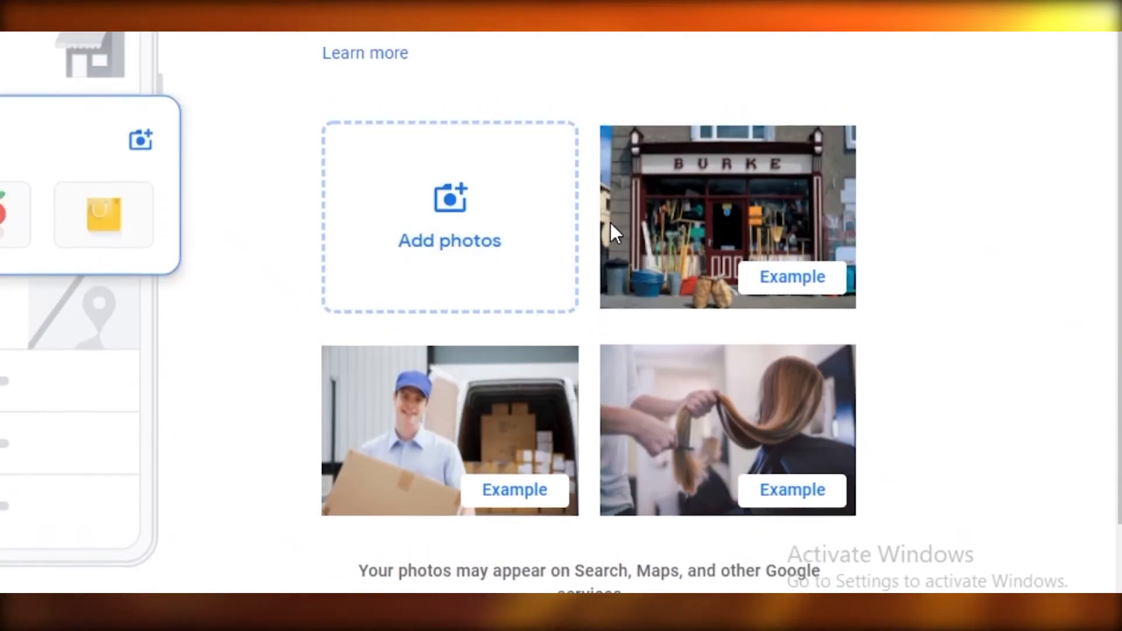
scroll(394, 408, "down", 4)
scroll(672, 91, "down", 1)
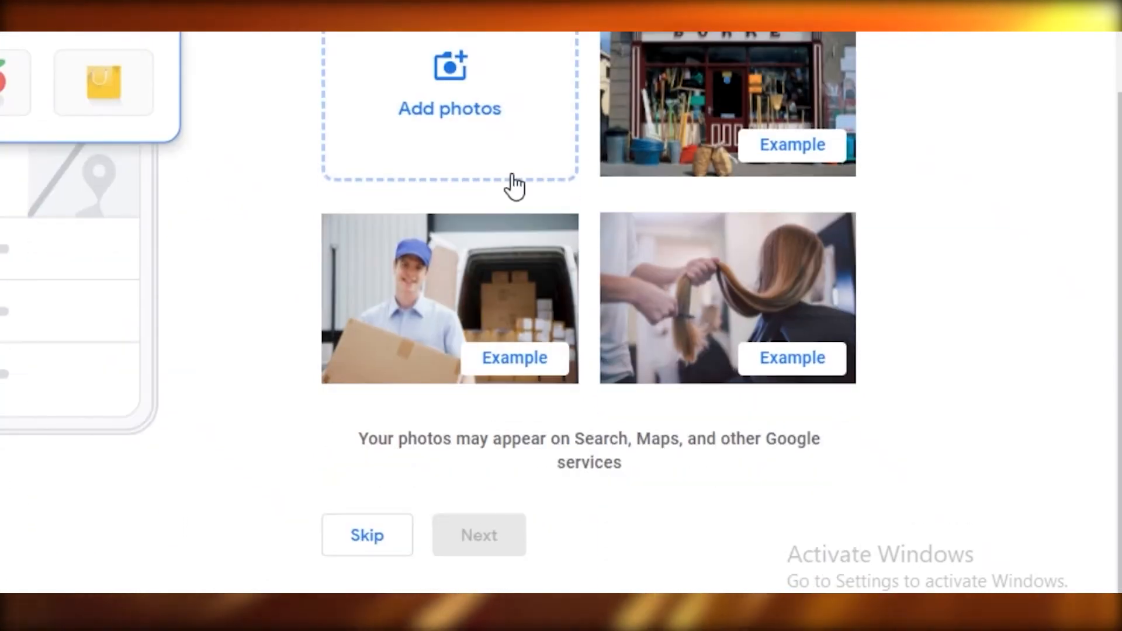
scroll(571, 201, "up", 5)
scroll(777, 409, "down", 5)
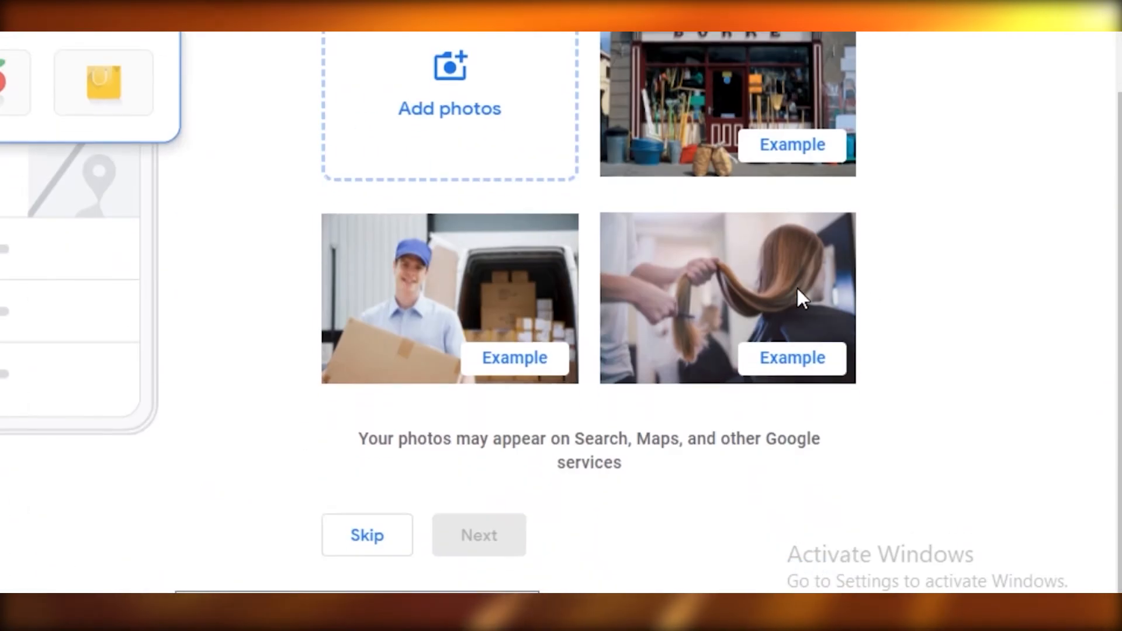
scroll(489, 95, "up", 5)
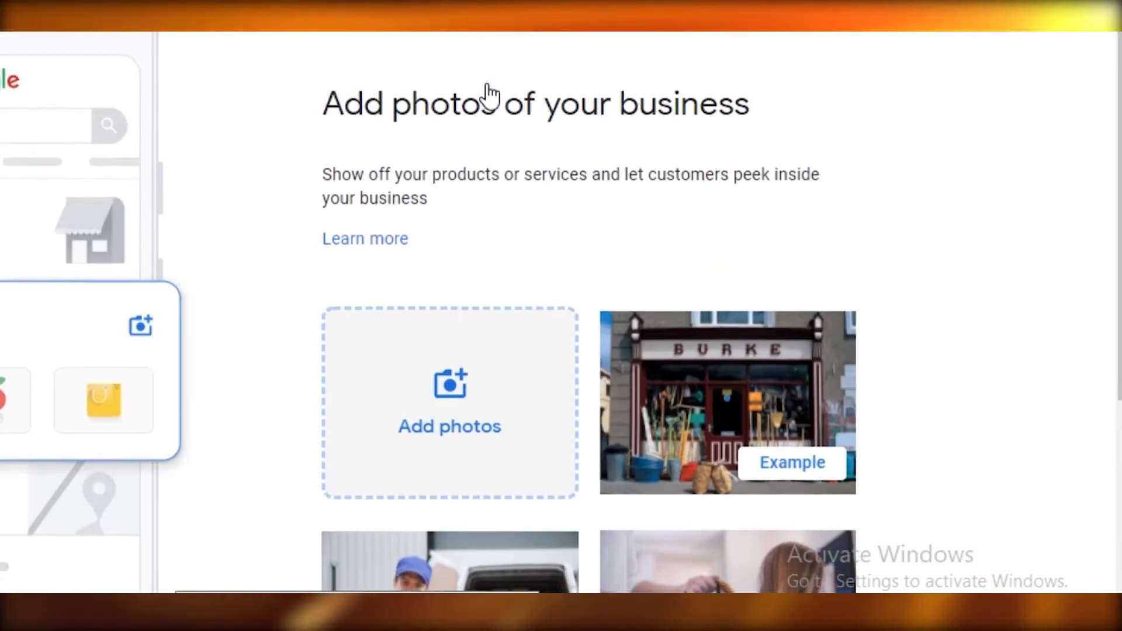
scroll(490, 207, "down", 3)
scroll(489, 212, "down", 2)
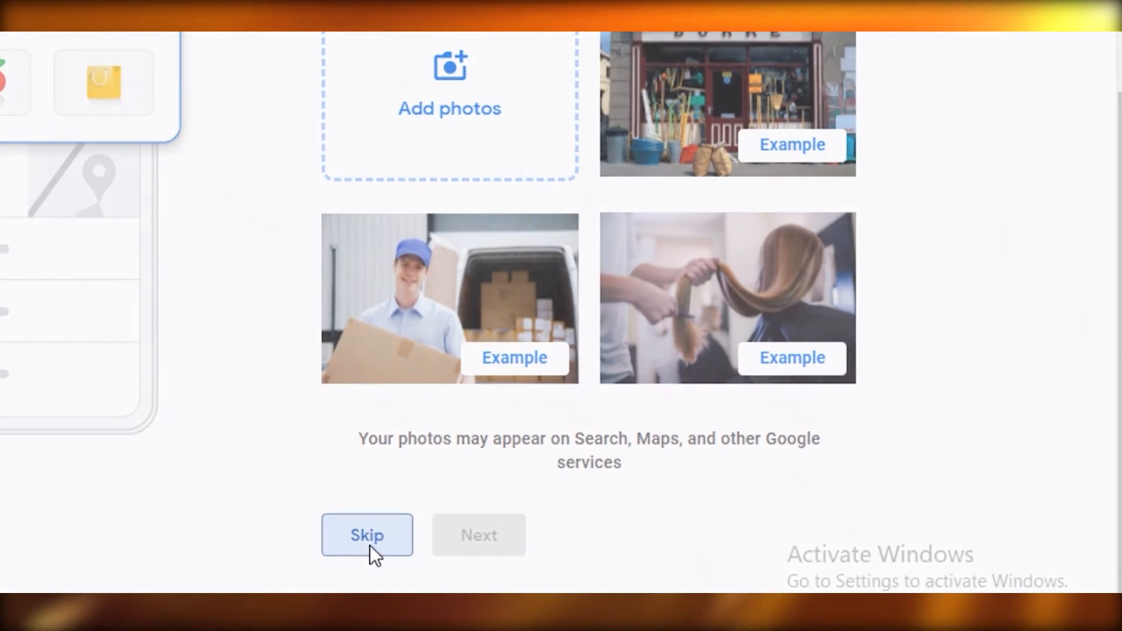
Skip adding photos and claiming the US$45 advertising credit, and proceed to the business dashboard
left_click(369, 540)
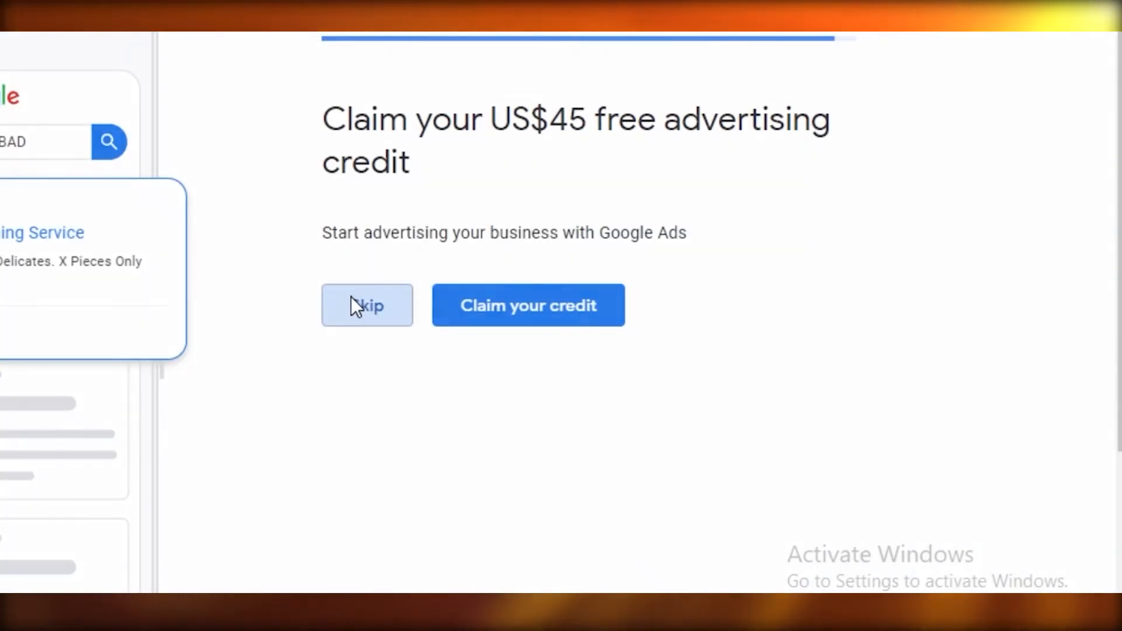
left_click(350, 297)
left_click(345, 335)
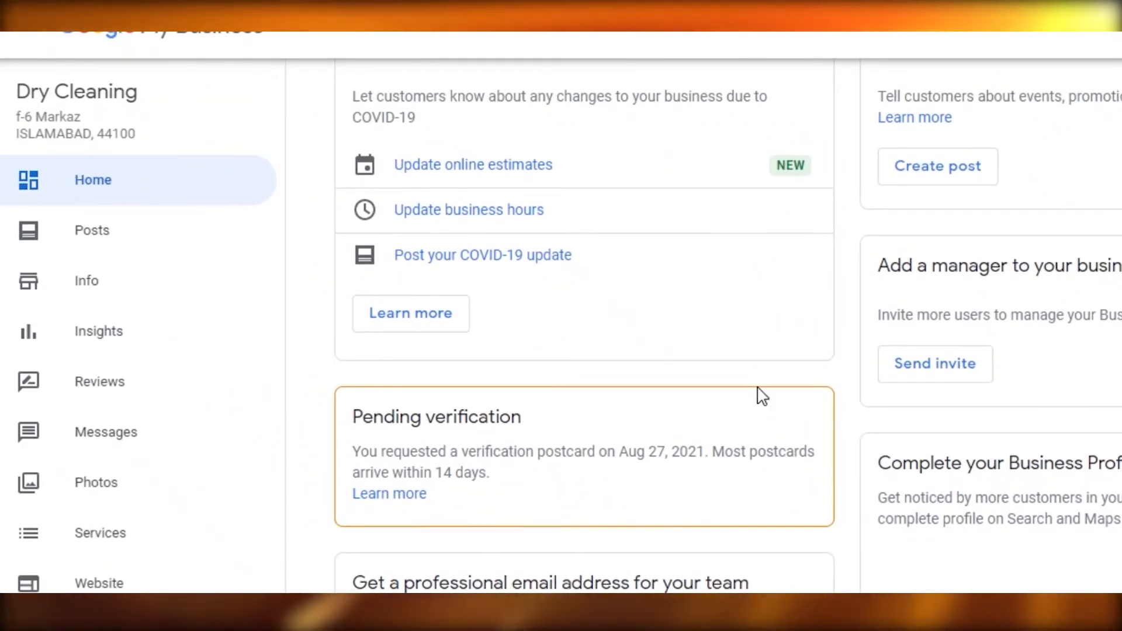
Look through the dashboard's cards and management sections, and open the business's services list
scroll(818, 304, "down", 7)
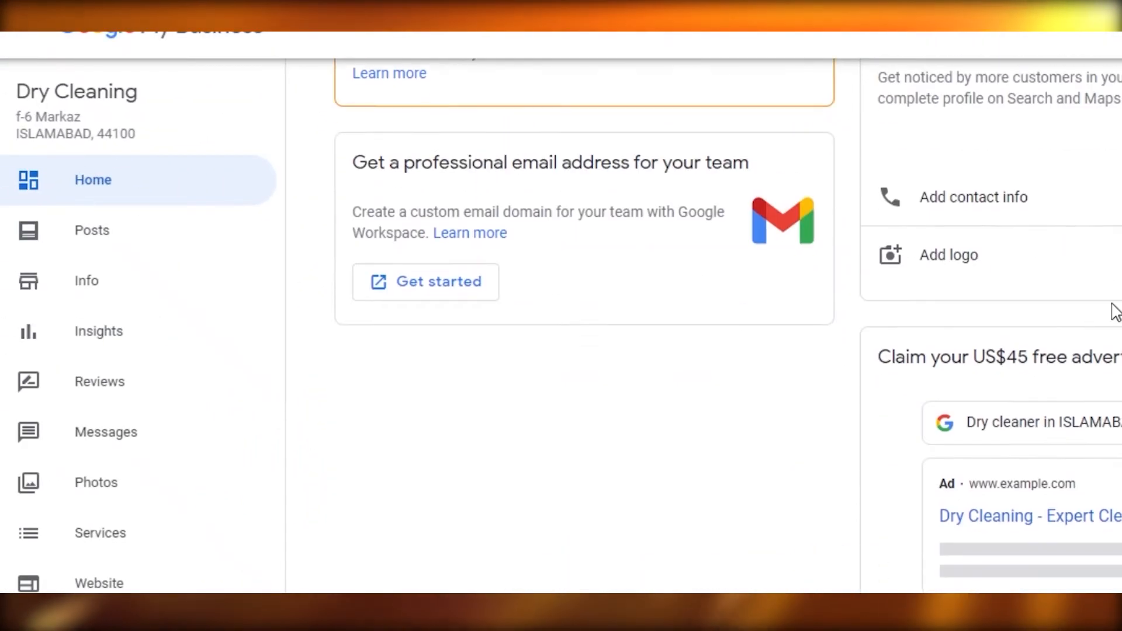
scroll(1084, 180, "up", 3)
scroll(614, 291, "down", 3)
scroll(301, 345, "up", 6)
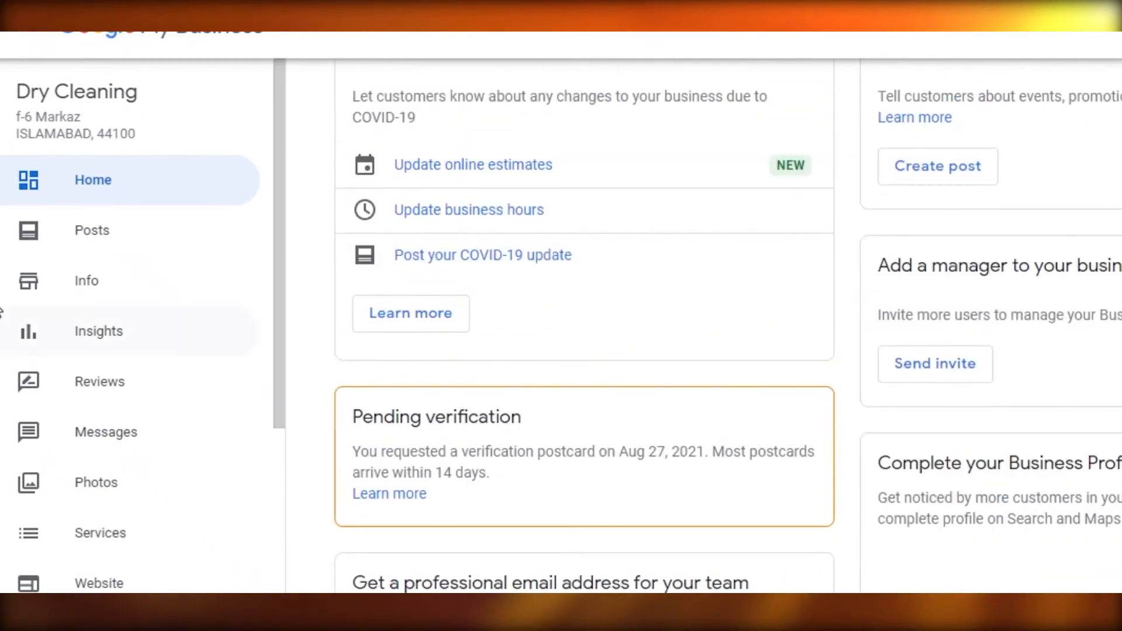
scroll(88, 201, "down", 2)
scroll(86, 298, "up", 2)
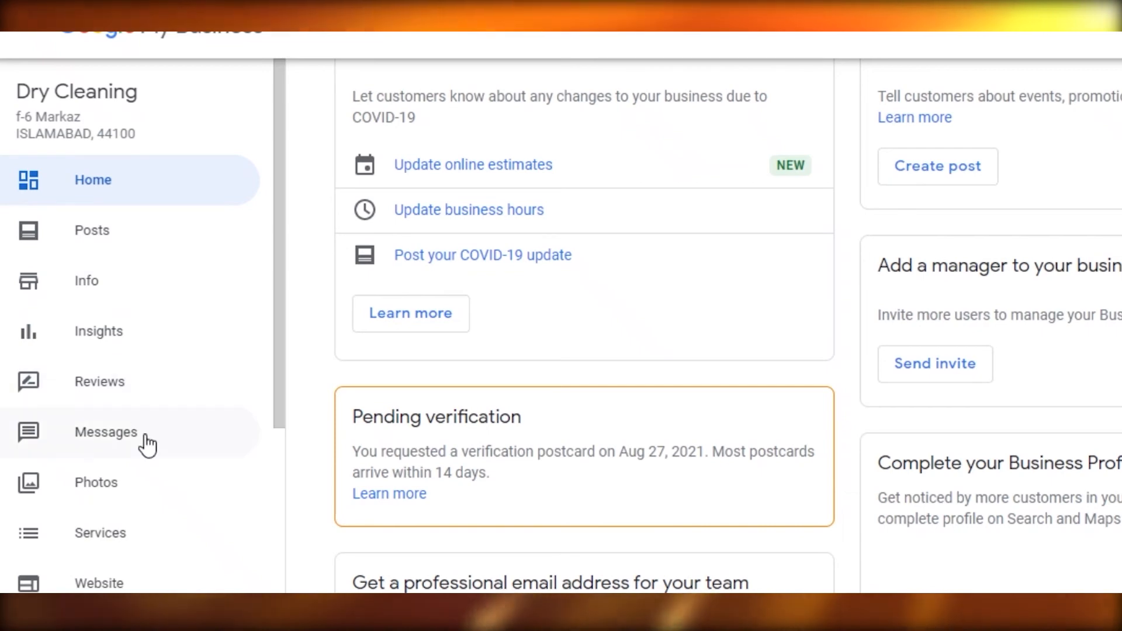
scroll(128, 512, "down", 3)
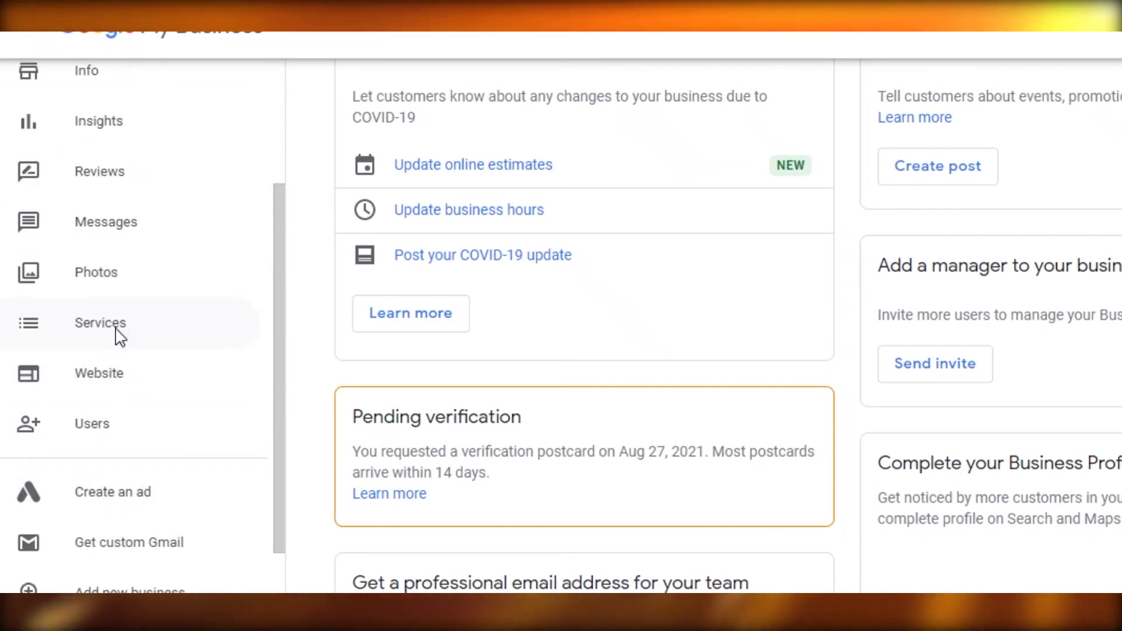
left_click(154, 331)
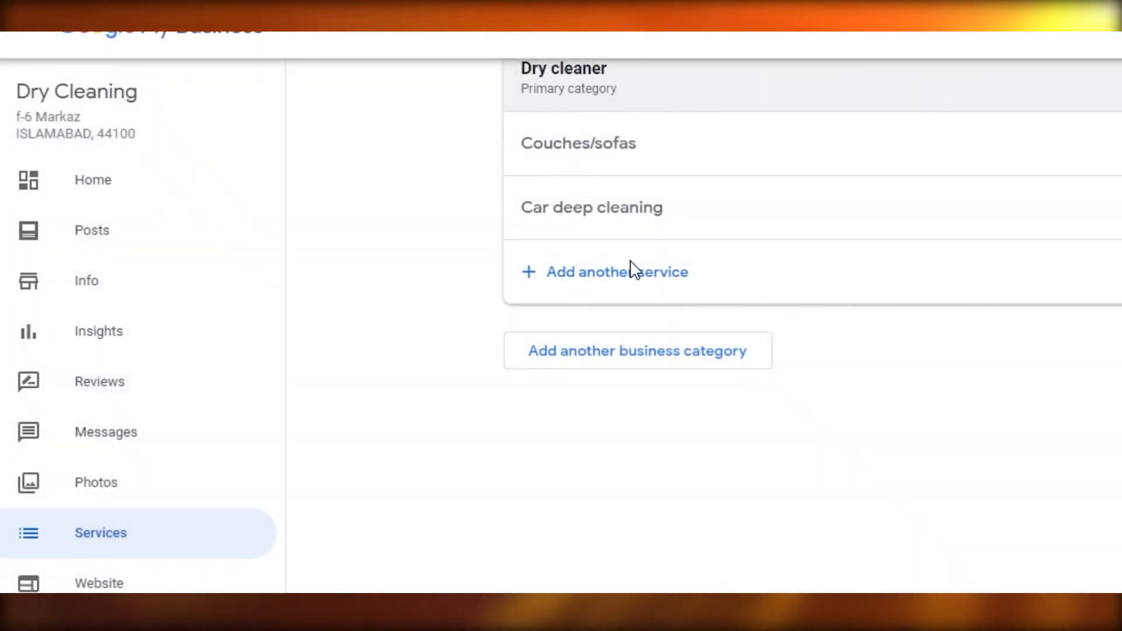
Open the business's website editor and look through the unpublished site preview
left_click(93, 572)
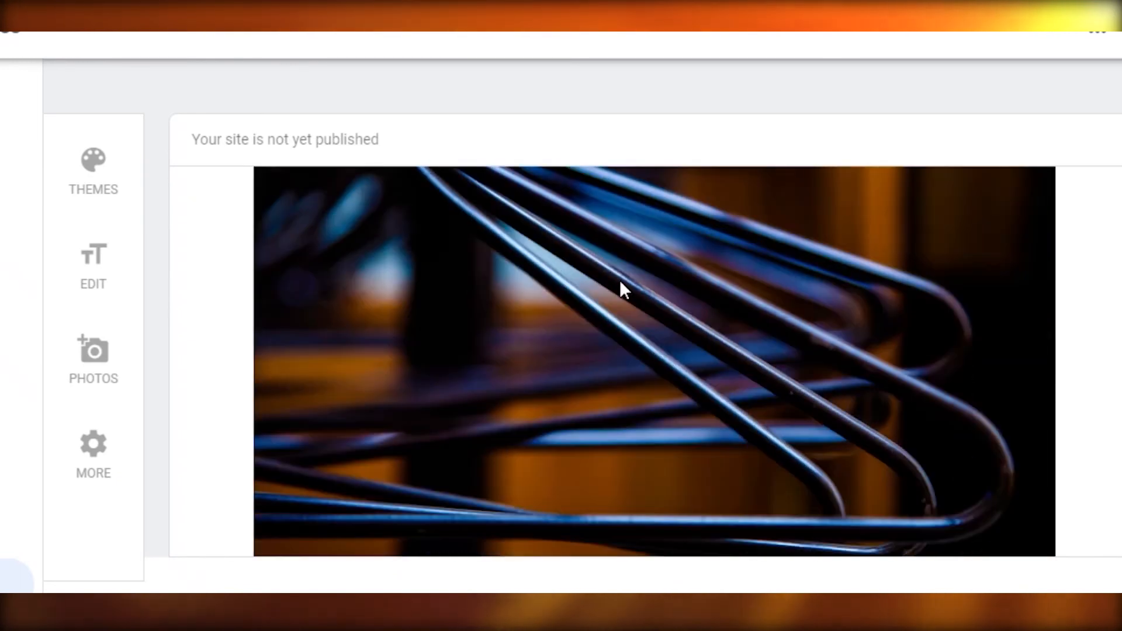
scroll(903, 285, "down", 10)
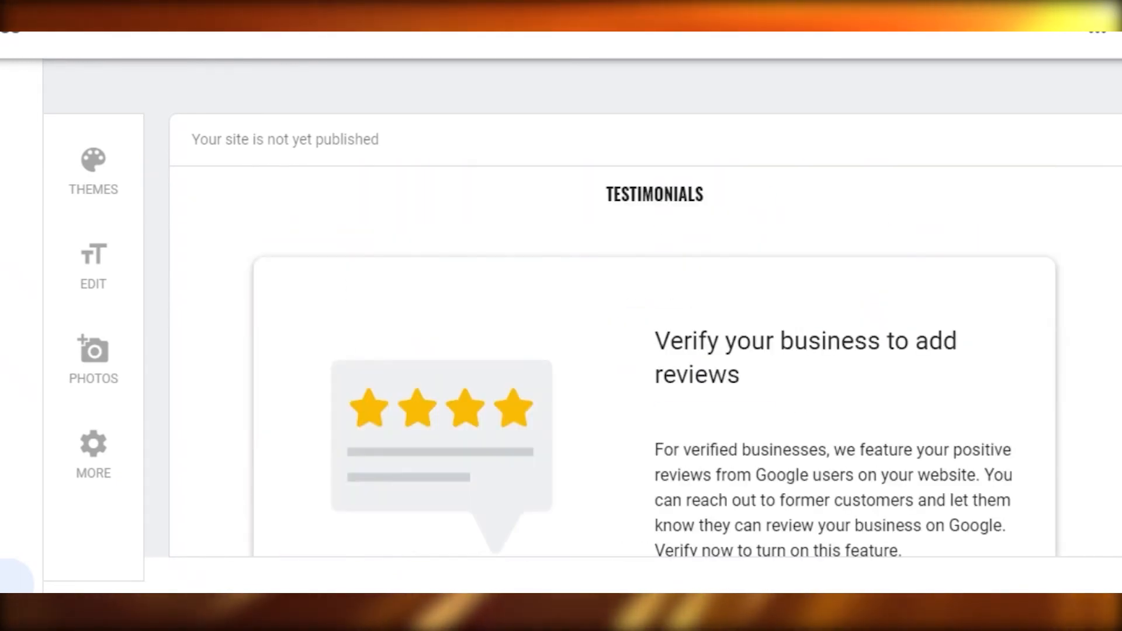
scroll(992, 390, "down", 10)
scroll(573, 400, "up", 12)
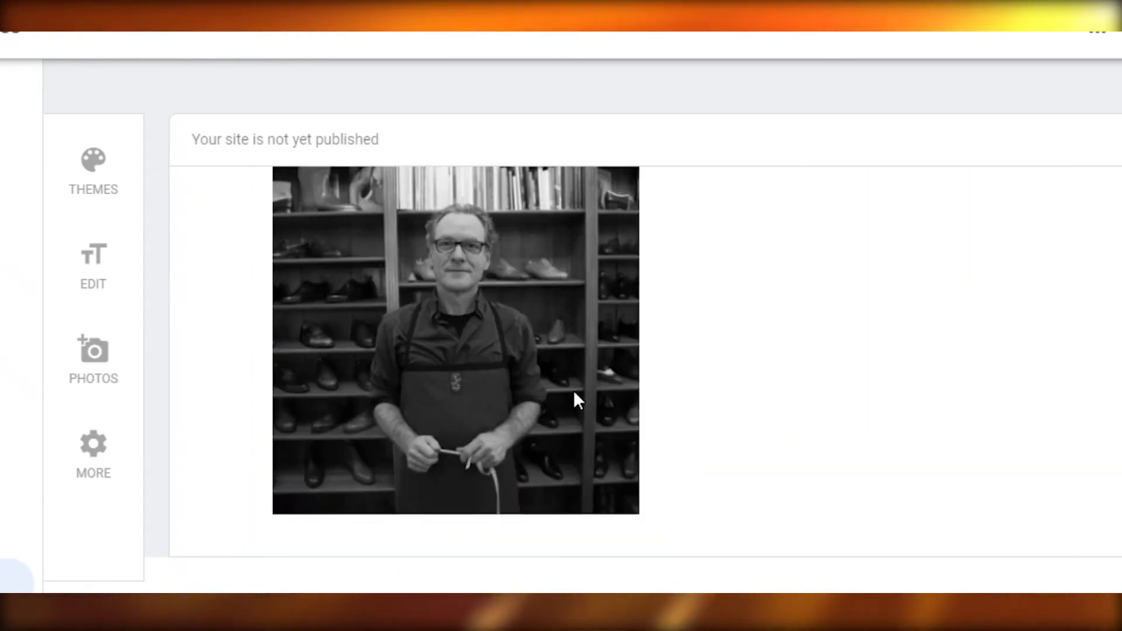
Apply a dark indigo theme to the website and open the site's text for editing
left_click(105, 157)
scroll(190, 393, "down", 5)
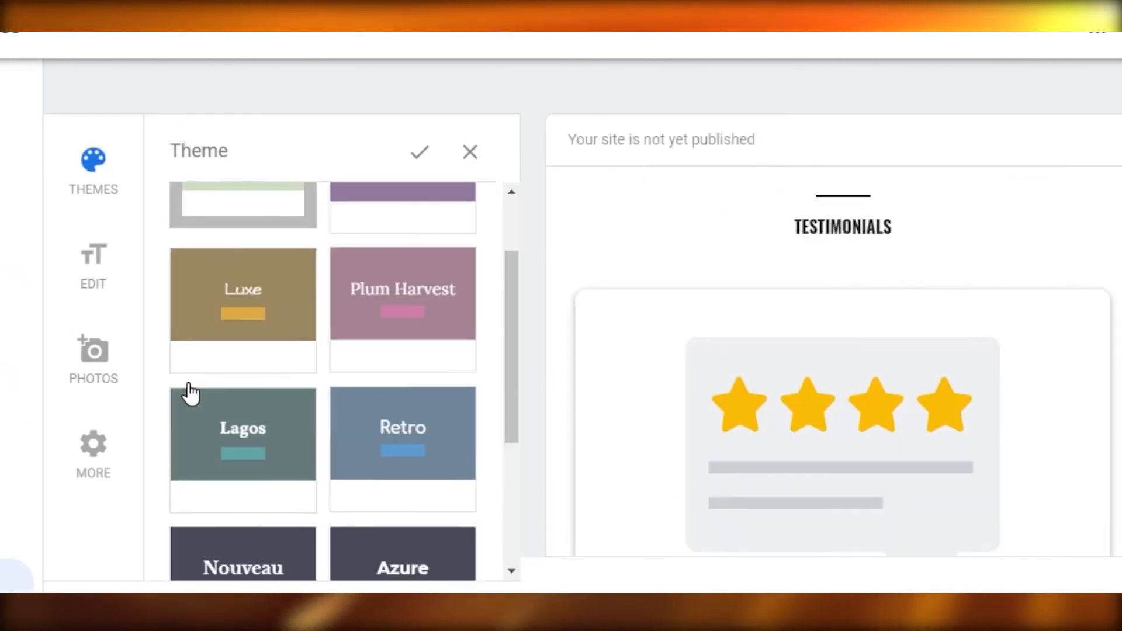
left_click(396, 447)
left_click(95, 280)
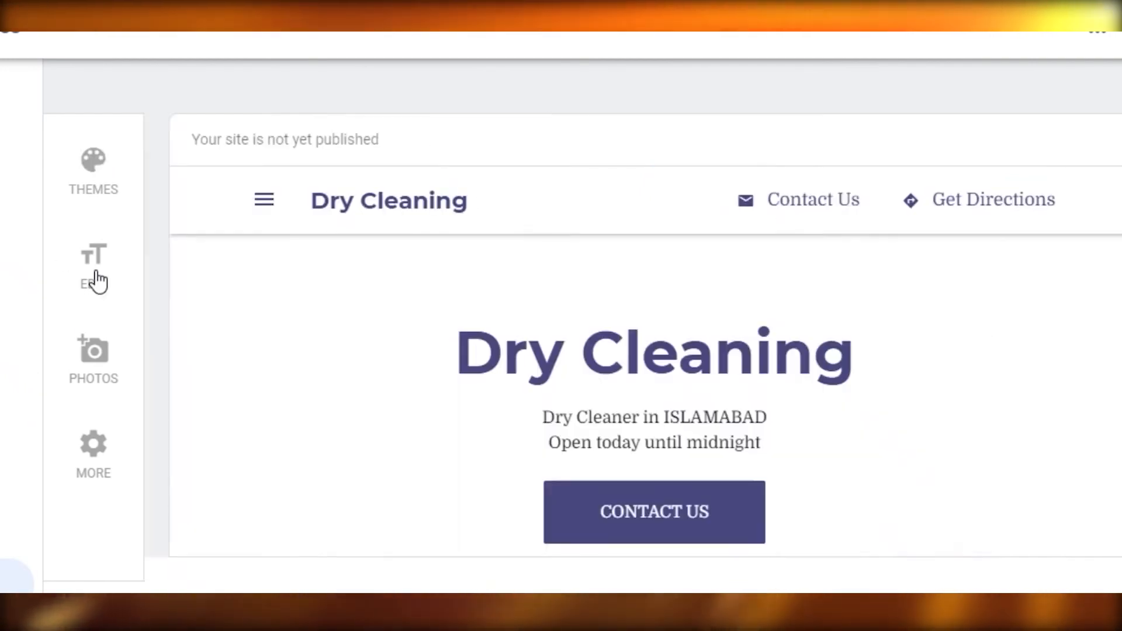
Replace the website's description with "THE BEST AND MOST RELIABLE CLEANING SERVICE IN THIS CITY.", check it in the preview and save it
scroll(281, 408, "down", 5)
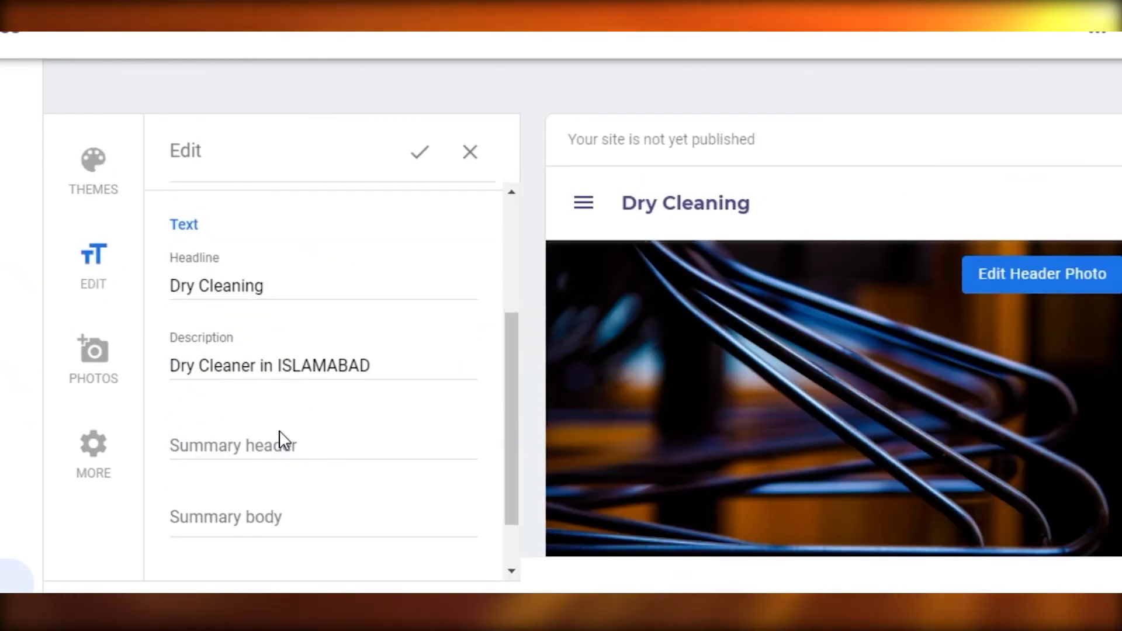
left_click(230, 378)
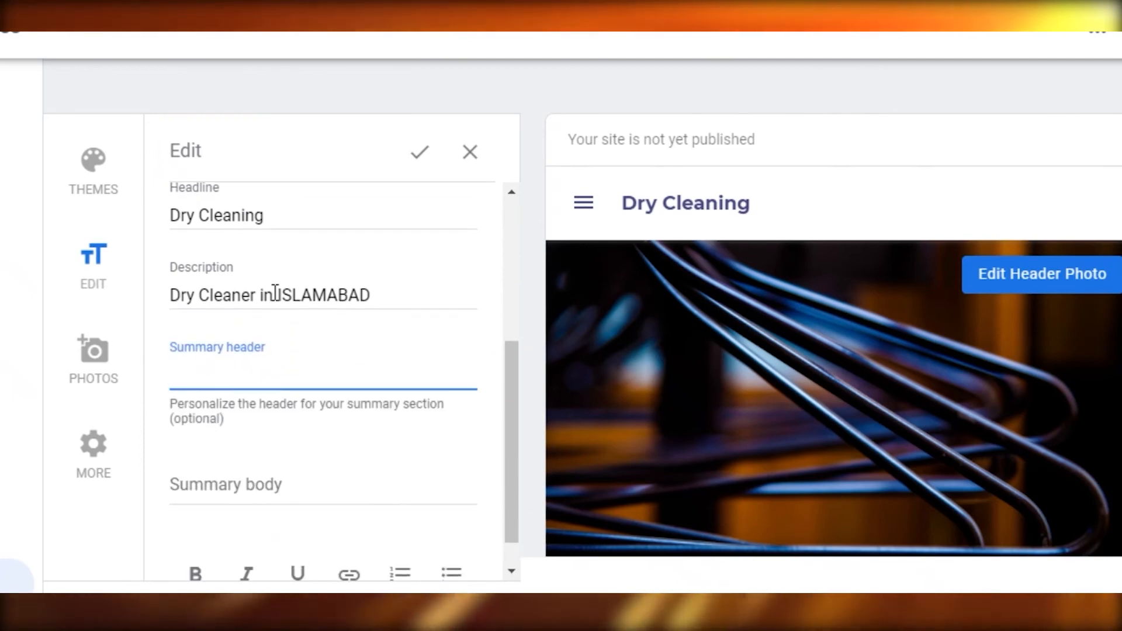
left_click(278, 295)
triple_click(440, 290)
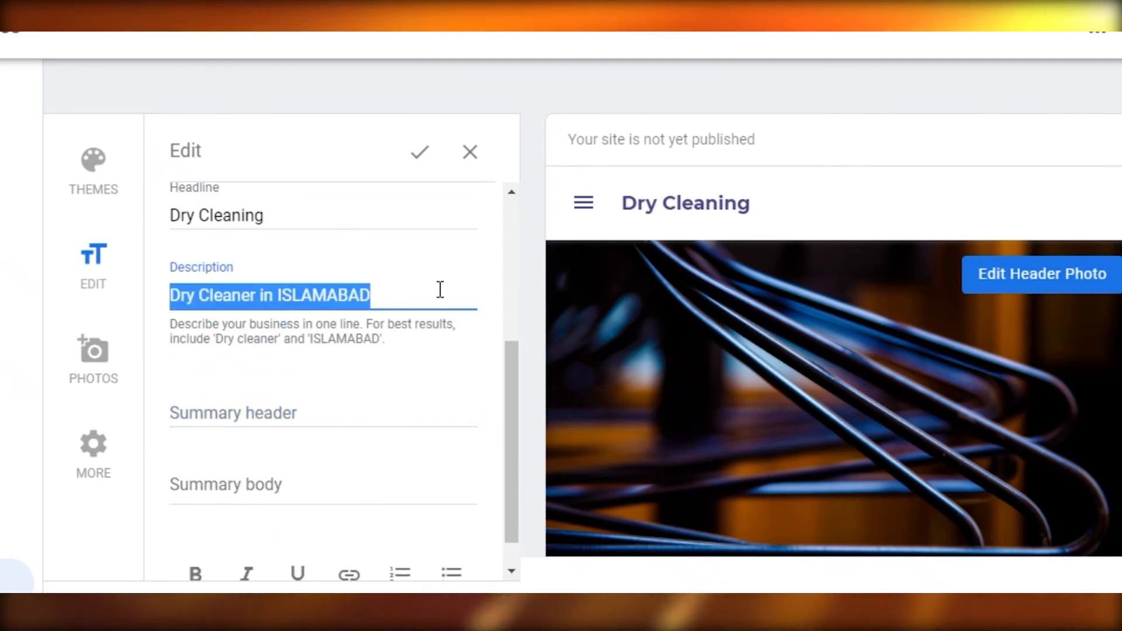
key("BackSpace")
type("THE D")
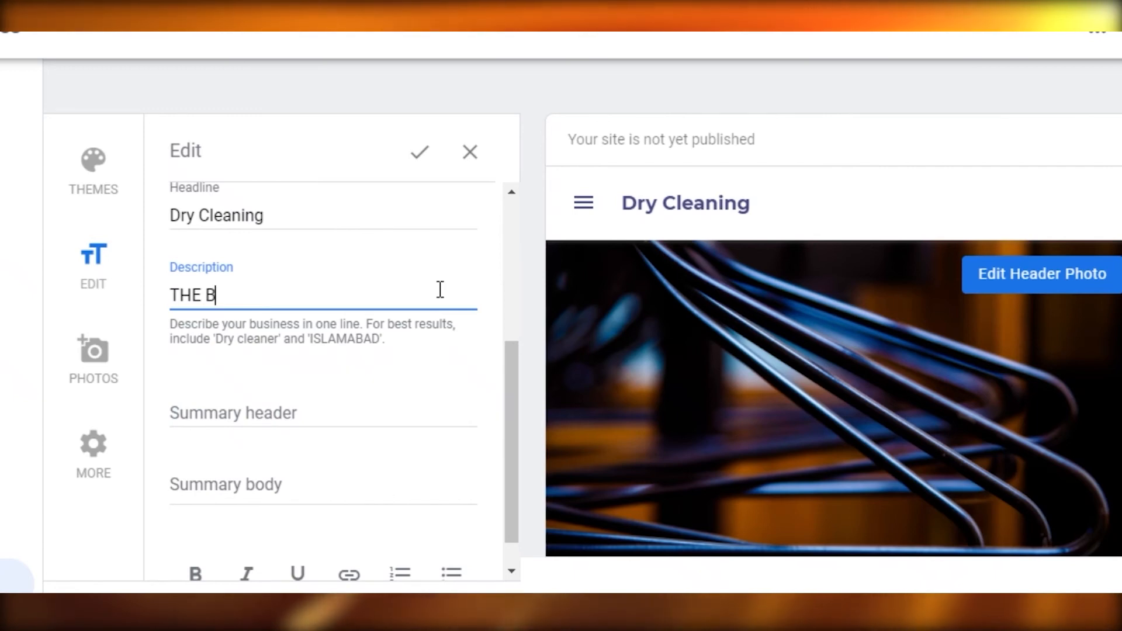
type("EST AND MOSR")
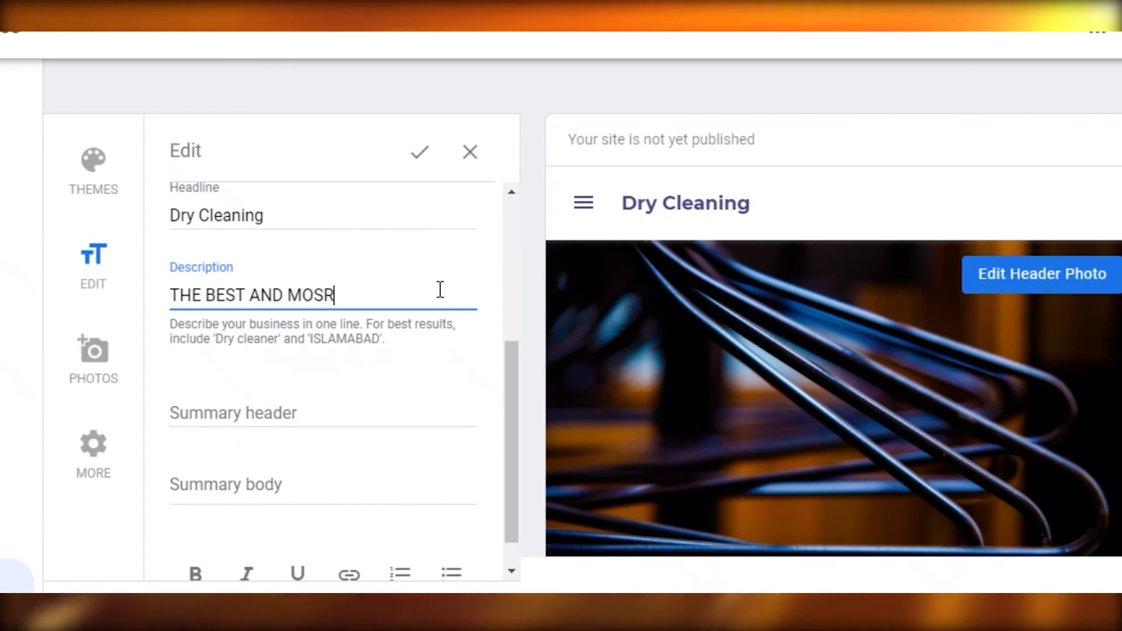
key("BackSpace")
type("T RELIABLE")
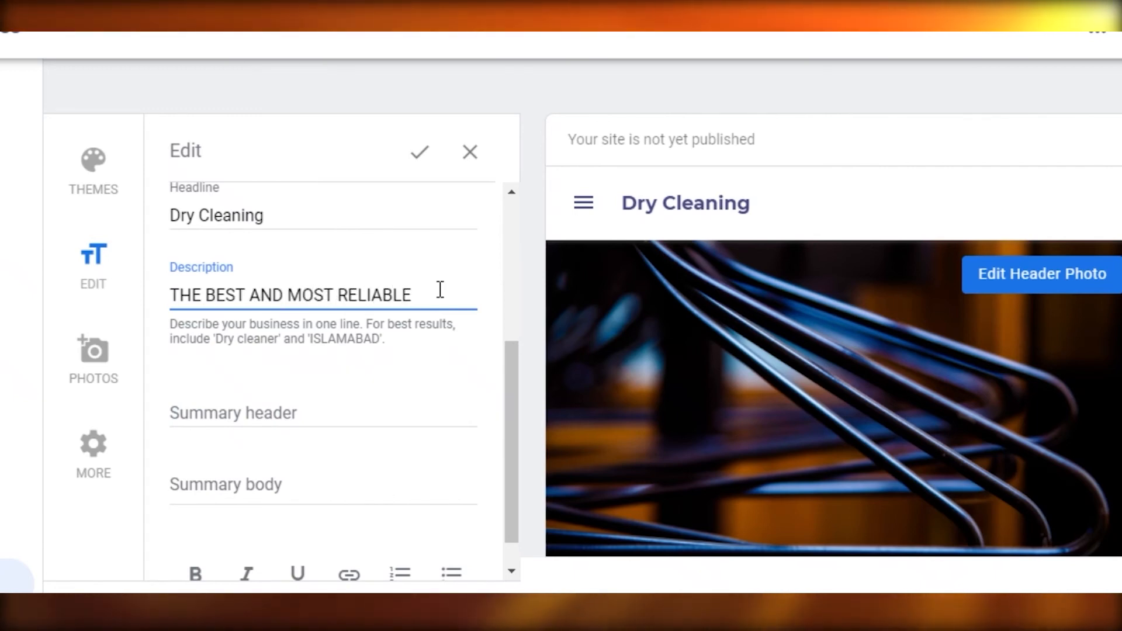
type(" CLEANING ")
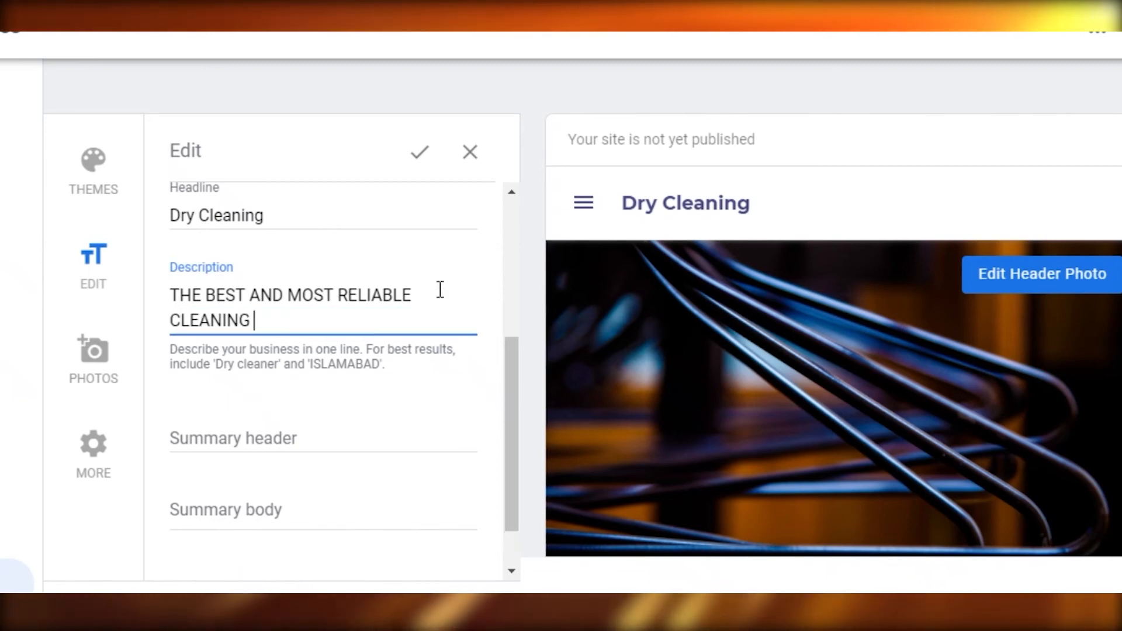
type("SERVICE IN THIS CITY")
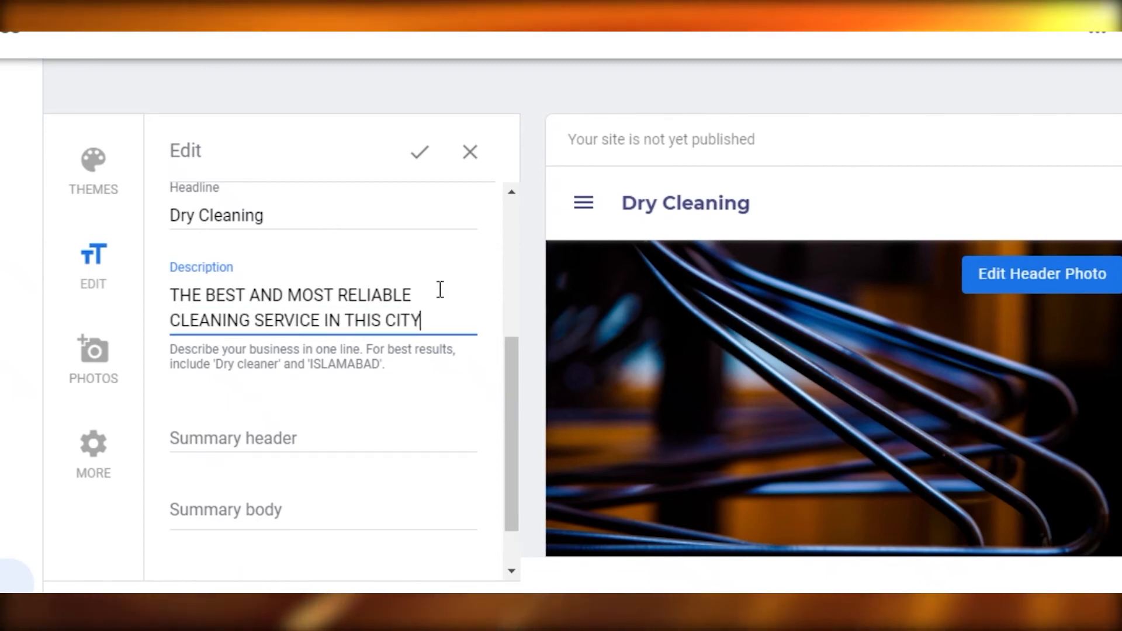
type(".")
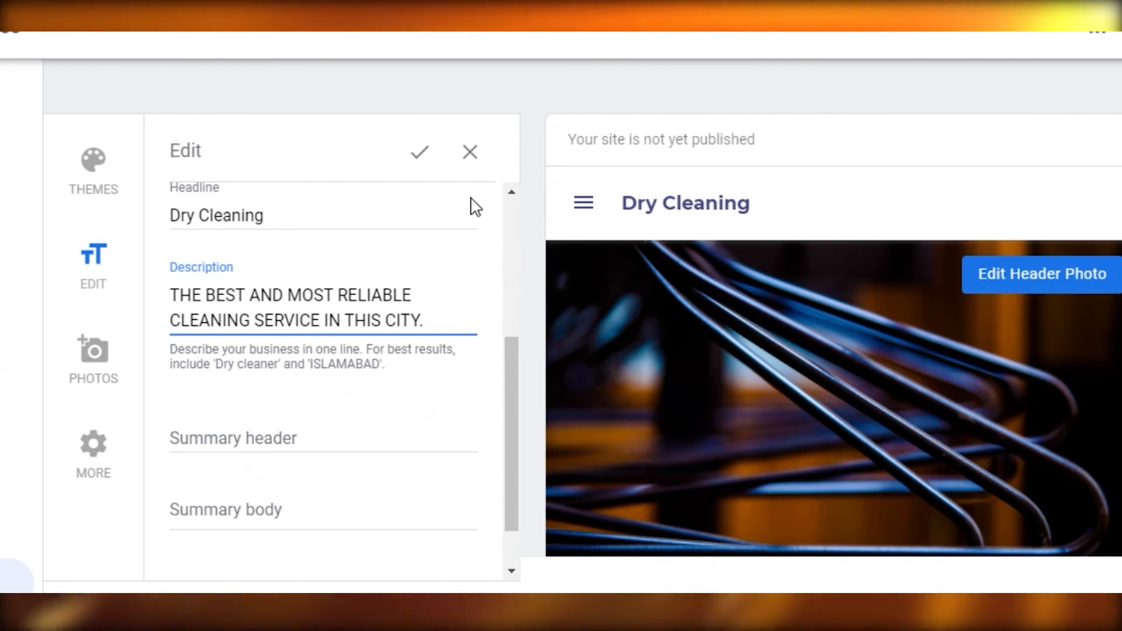
scroll(952, 425, "down", 5)
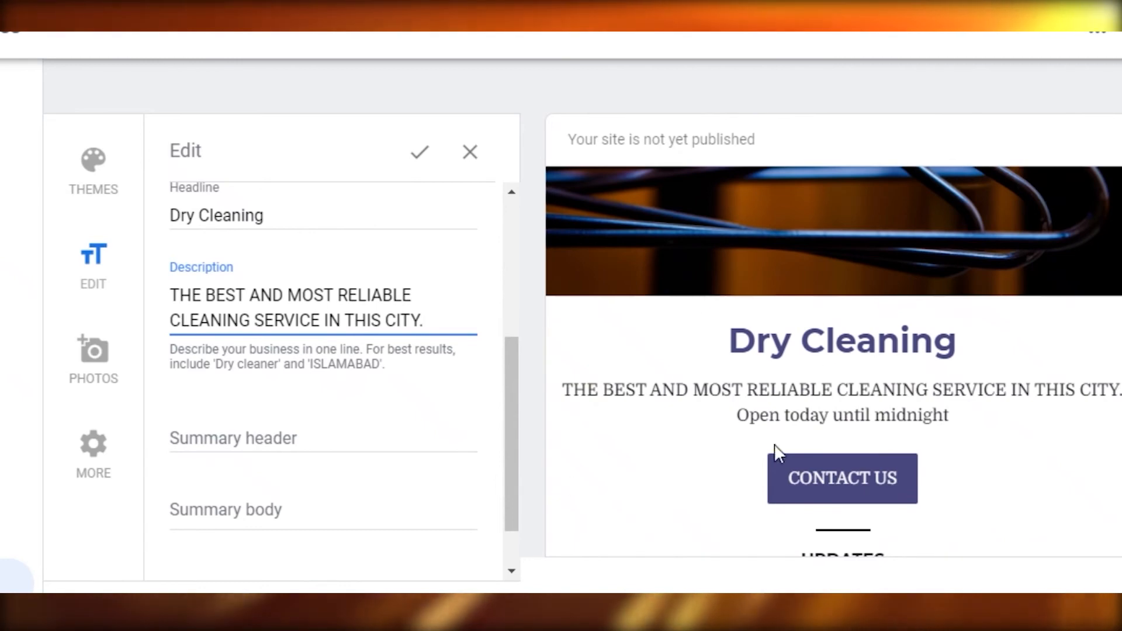
scroll(696, 311, "down", 5)
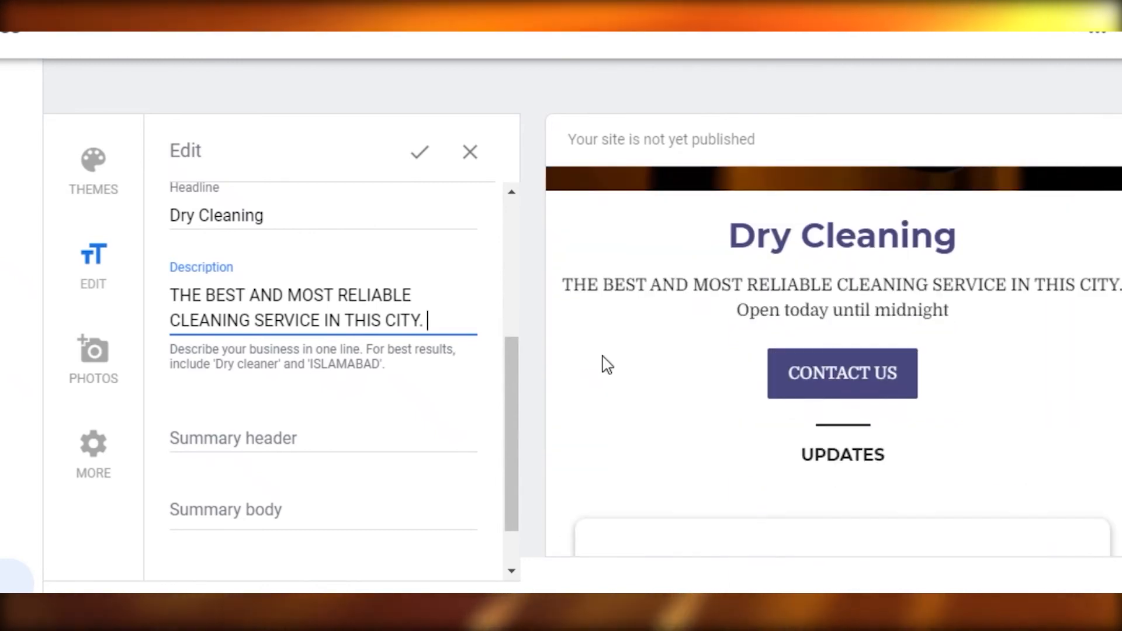
left_click(419, 153)
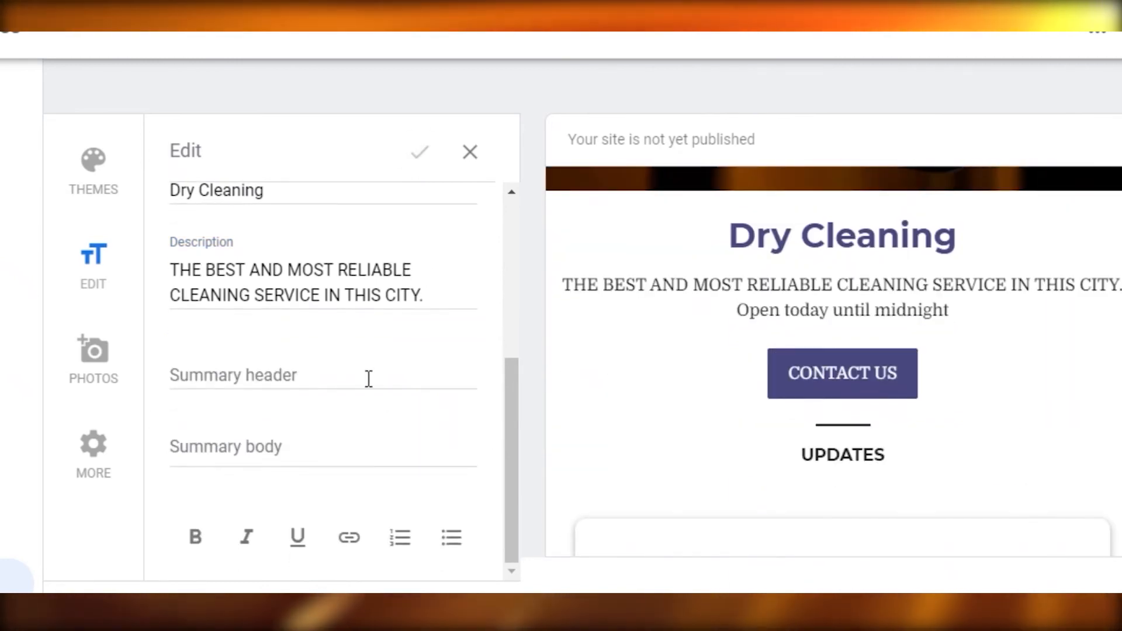
Look over the page sections in the site preview, and recheck and close the site's text editing
scroll(660, 264, "down", 5)
scroll(626, 318, "down", 10)
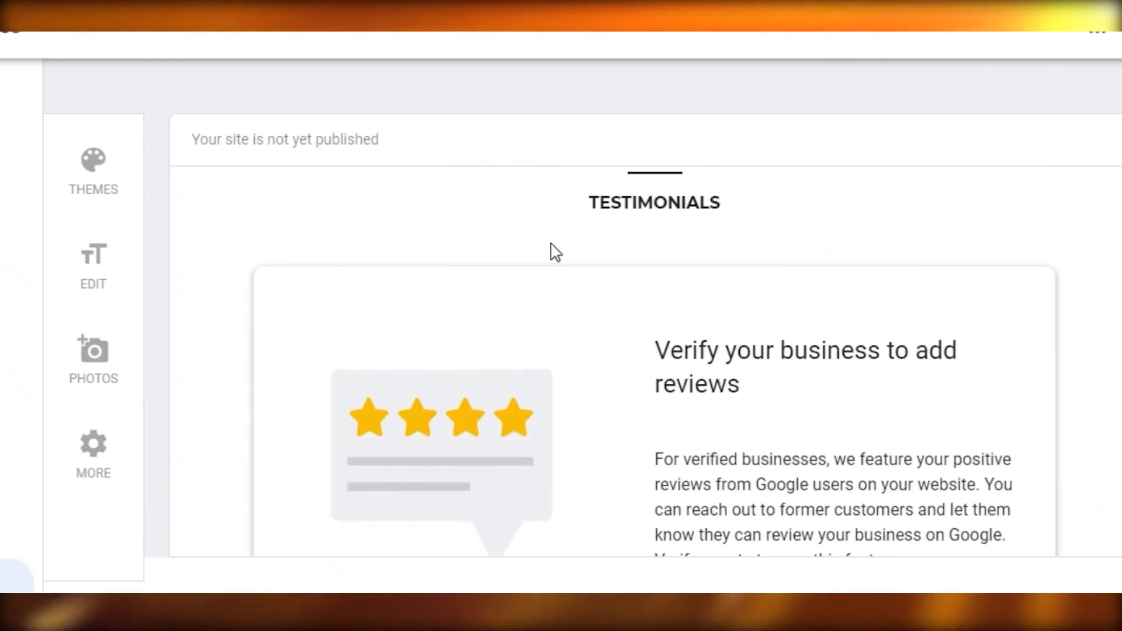
scroll(551, 250, "up", 5)
left_click(90, 286)
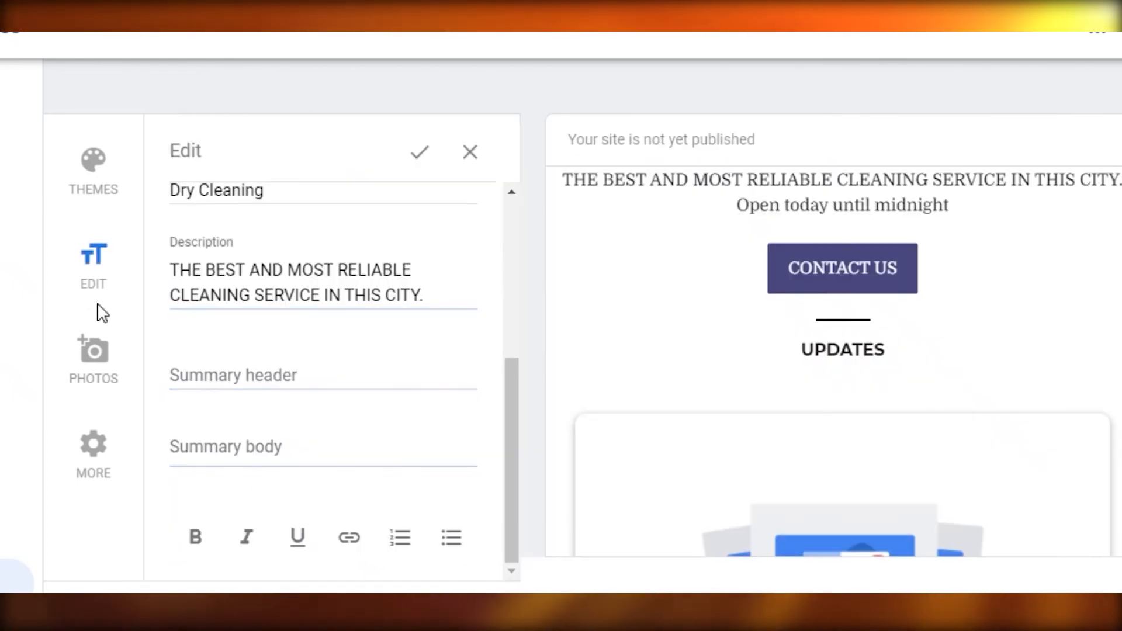
left_click(416, 156)
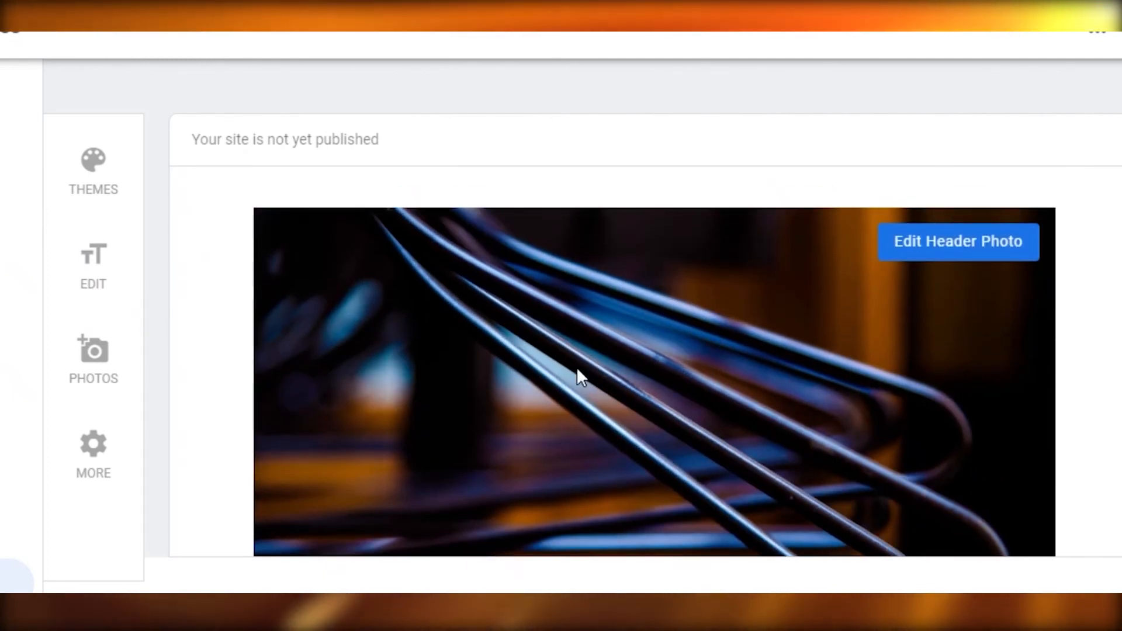
Upload the chef-girl PNG image from the computer to the website's gallery section
scroll(905, 299, "down", 15)
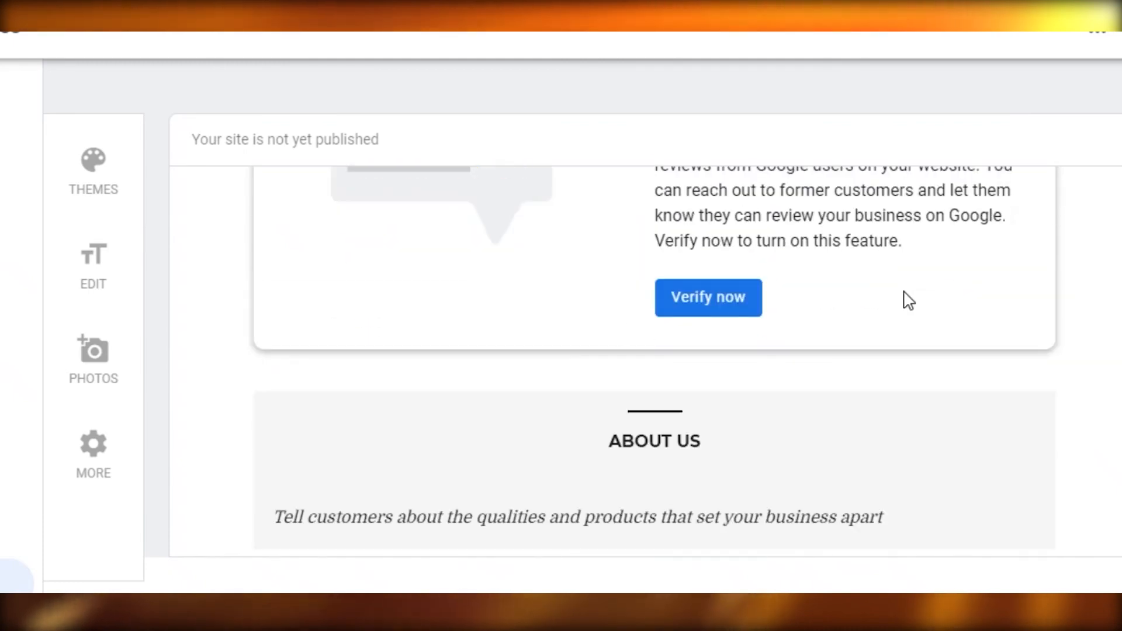
scroll(282, 363, "up", 5)
scroll(283, 363, "down", 3)
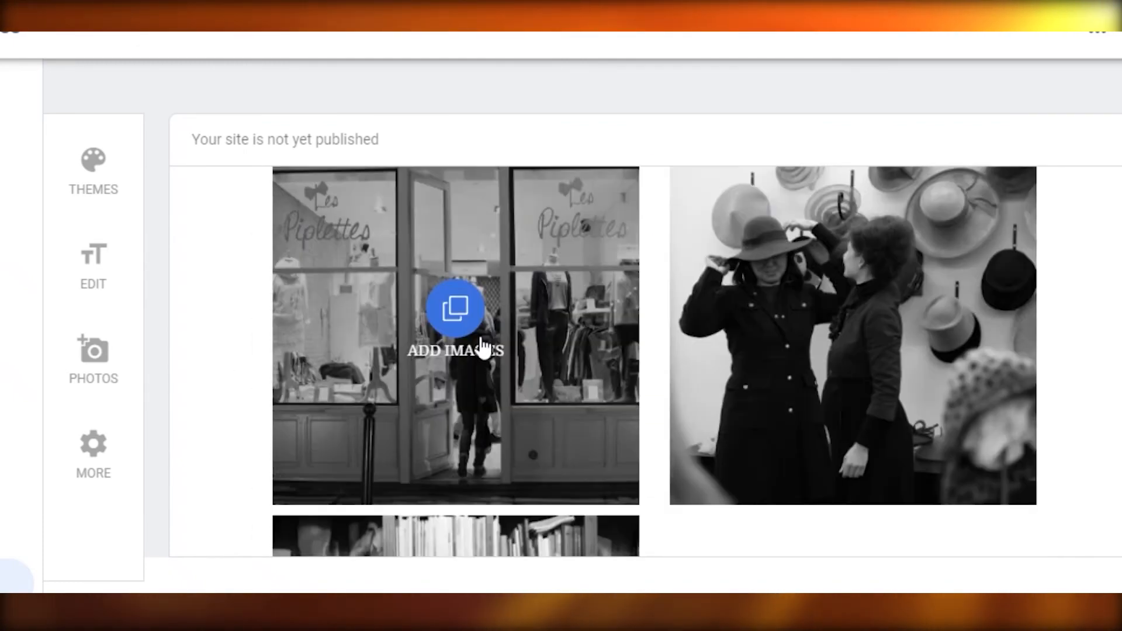
left_click(455, 255)
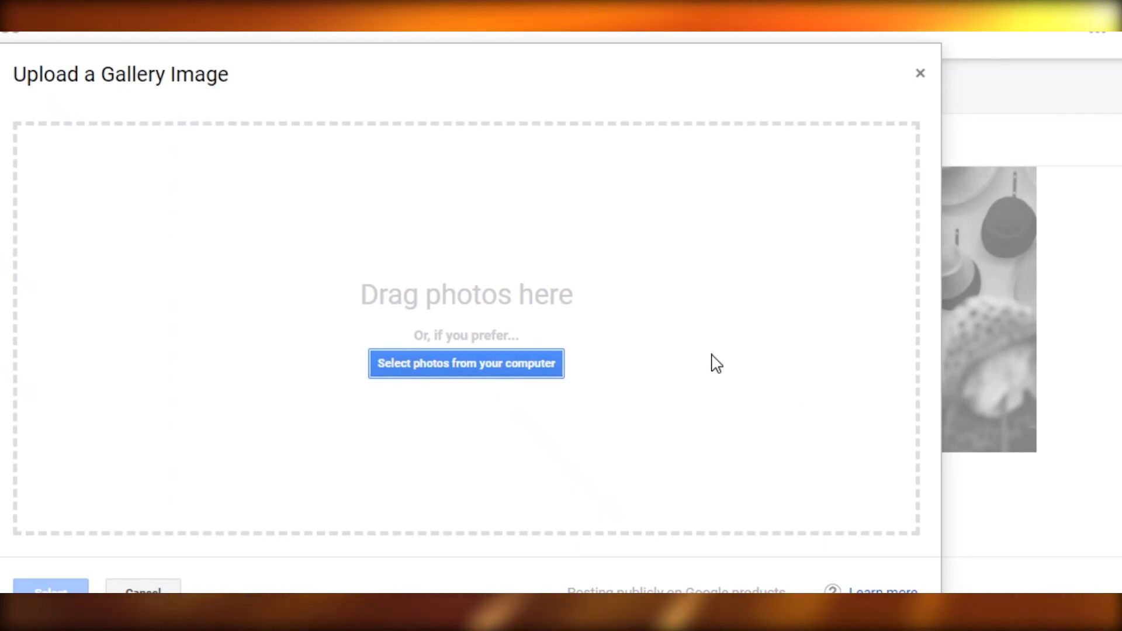
left_click(474, 367)
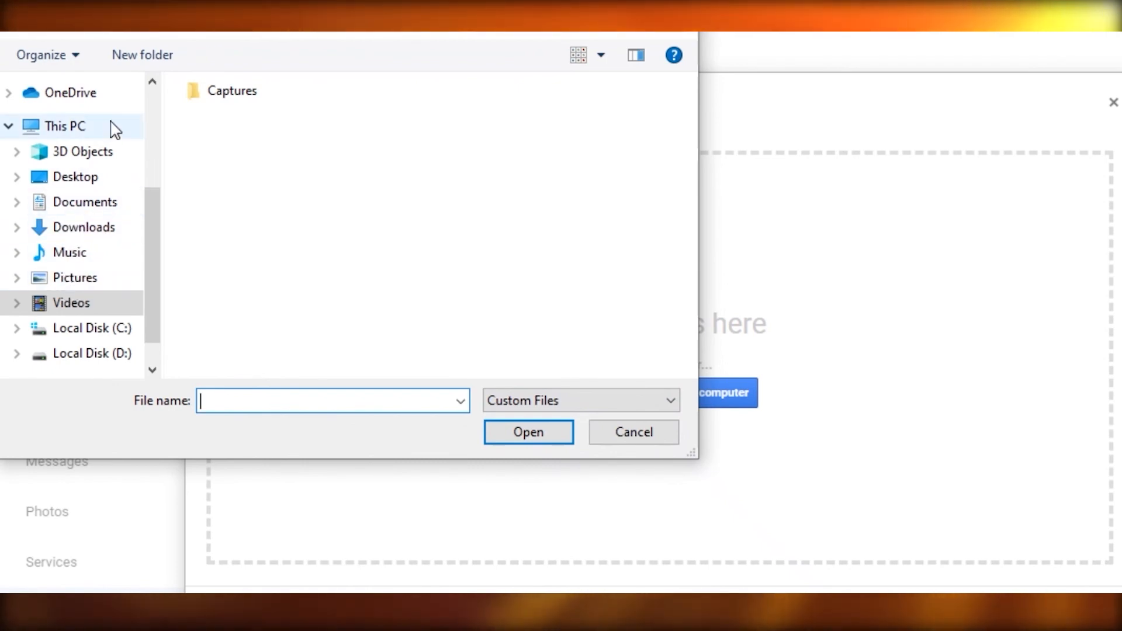
left_click(87, 228)
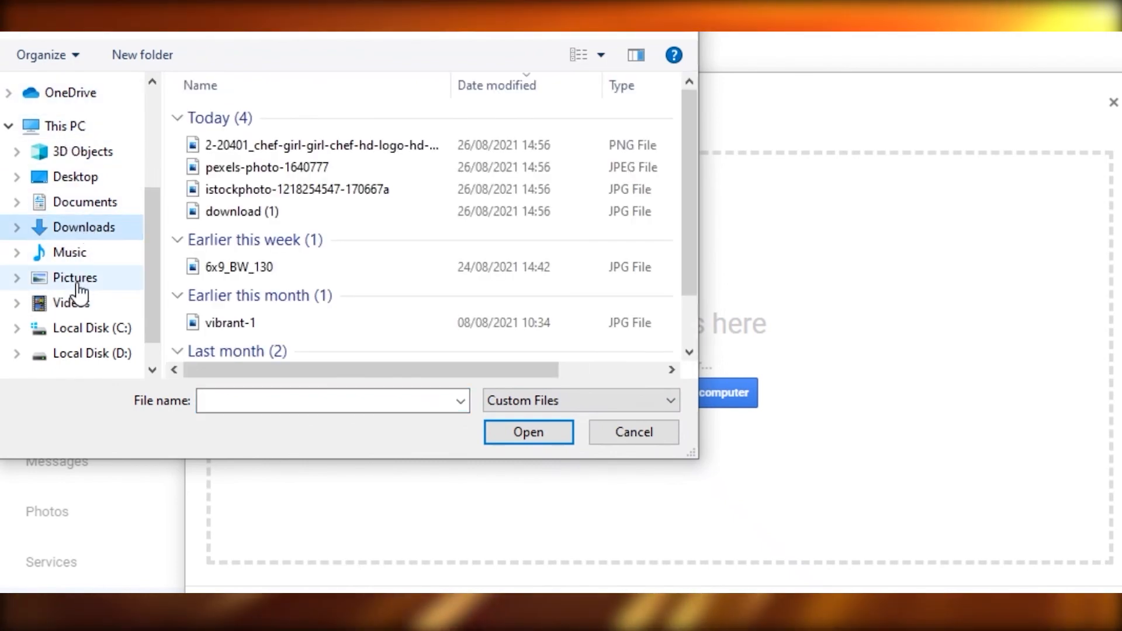
left_click(78, 286)
left_click(292, 145)
left_click(528, 432)
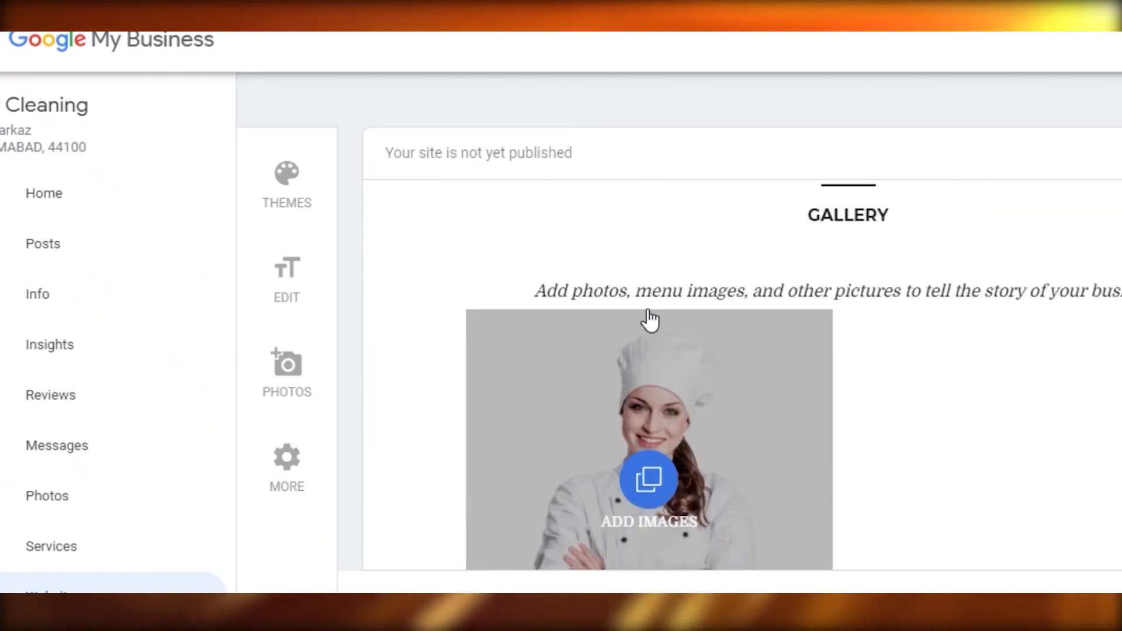
Examine the gallery, map, contact details and business hours in the site preview
scroll(664, 326, "down", 10)
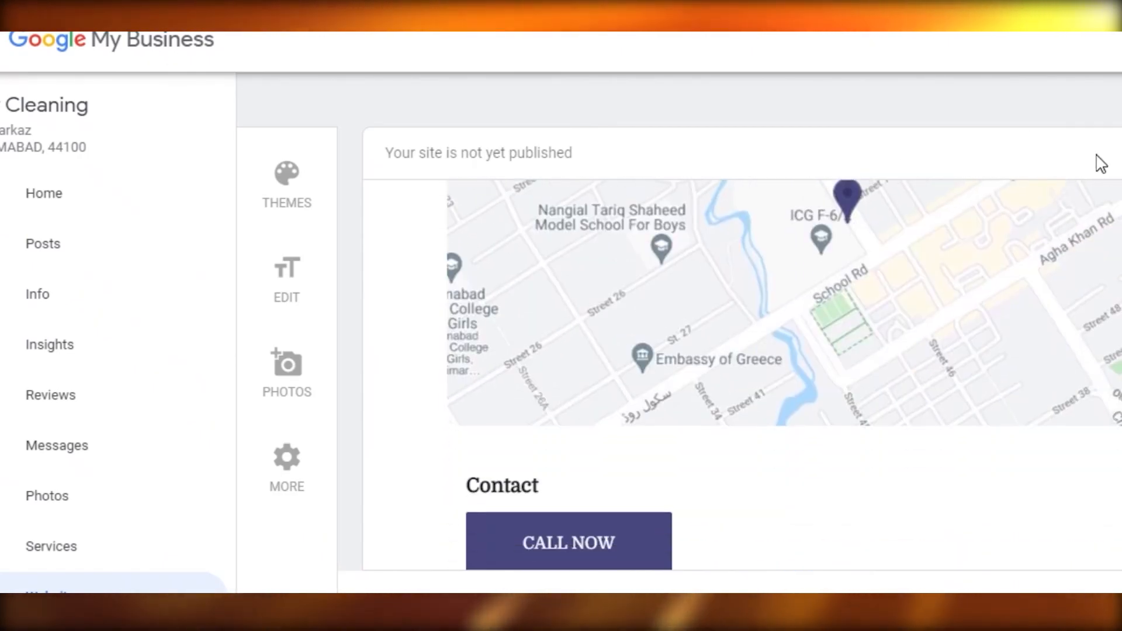
scroll(683, 409, "up", 6)
scroll(689, 358, "down", 17)
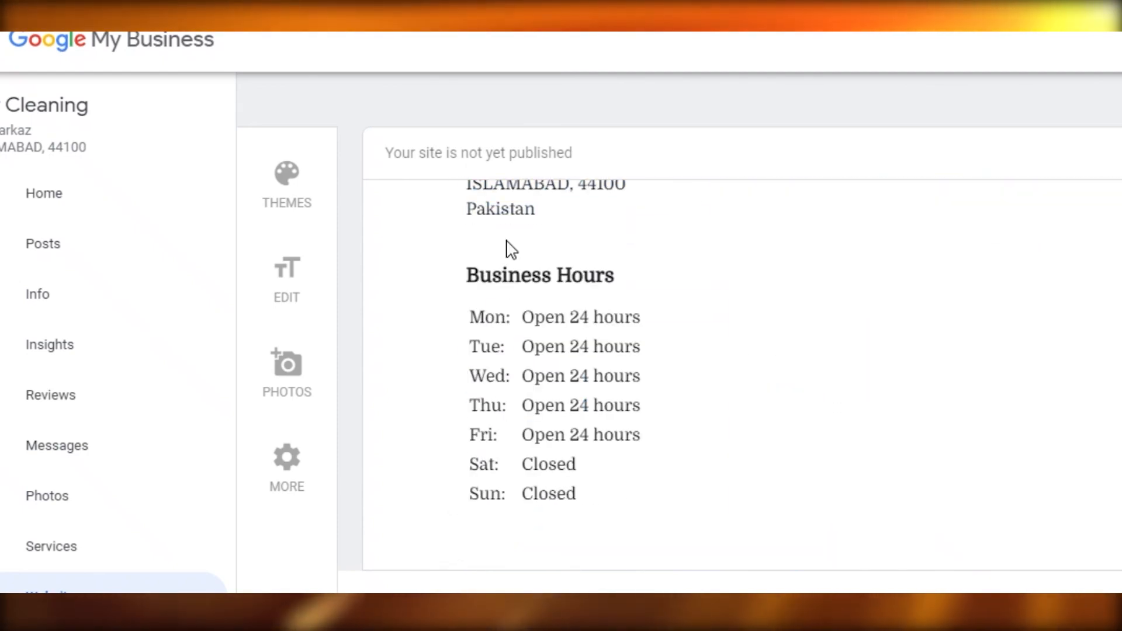
scroll(510, 248, "up", 5)
scroll(618, 292, "up", 2)
scroll(779, 349, "down", 7)
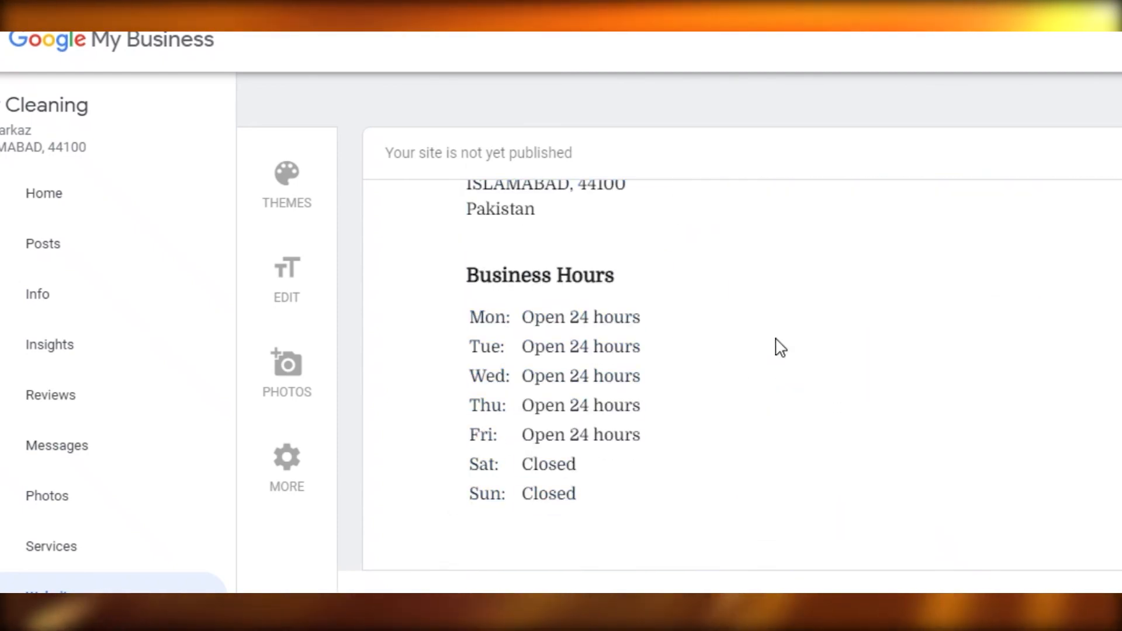
scroll(1017, 288, "up", 10)
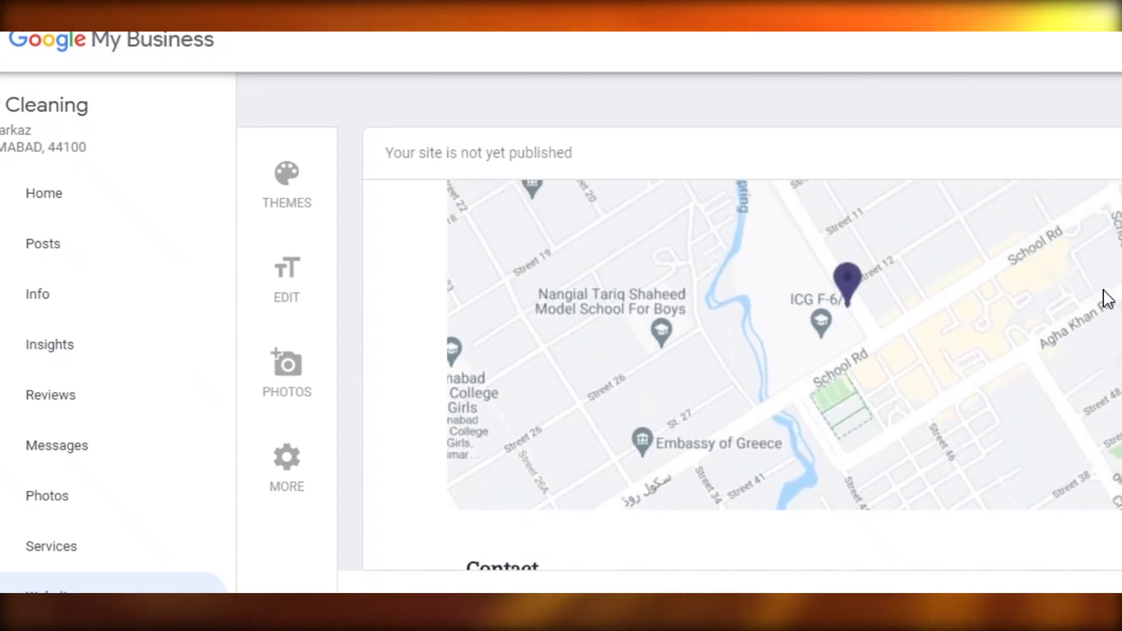
scroll(369, 173, "down", 2)
scroll(369, 173, "up", 15)
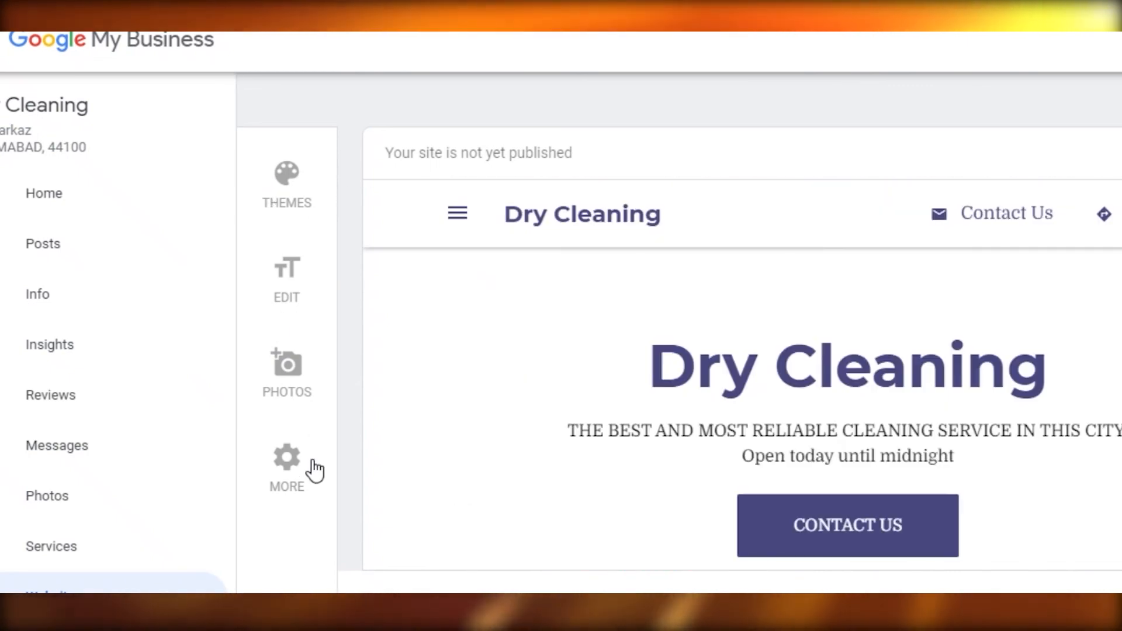
Publish the website and dismiss the publication announcement
left_click(286, 462)
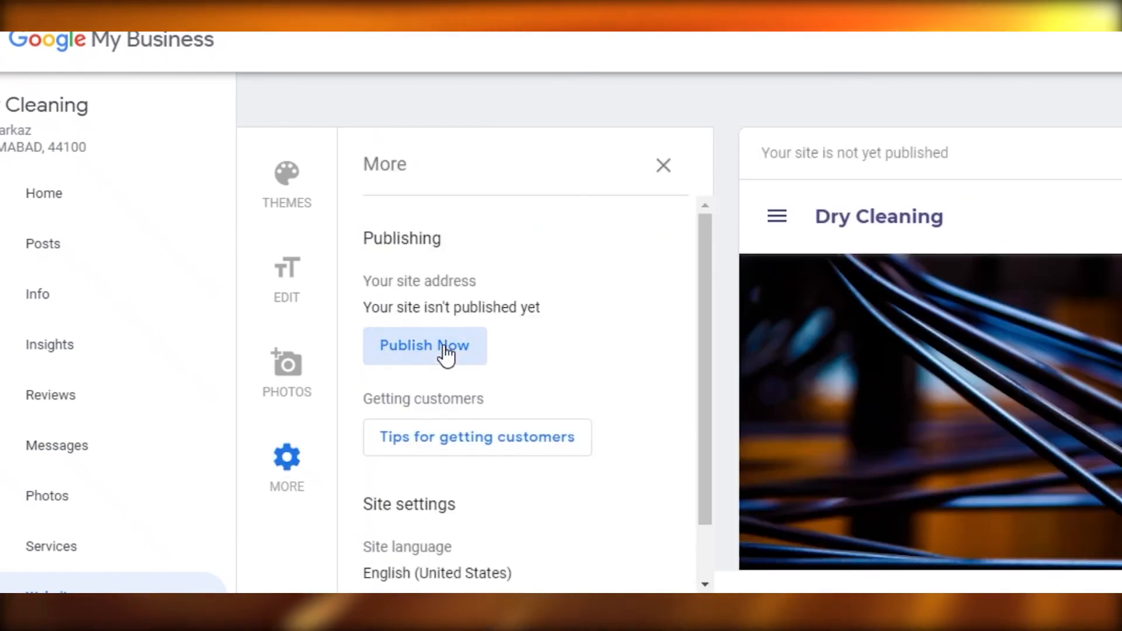
left_click(443, 344)
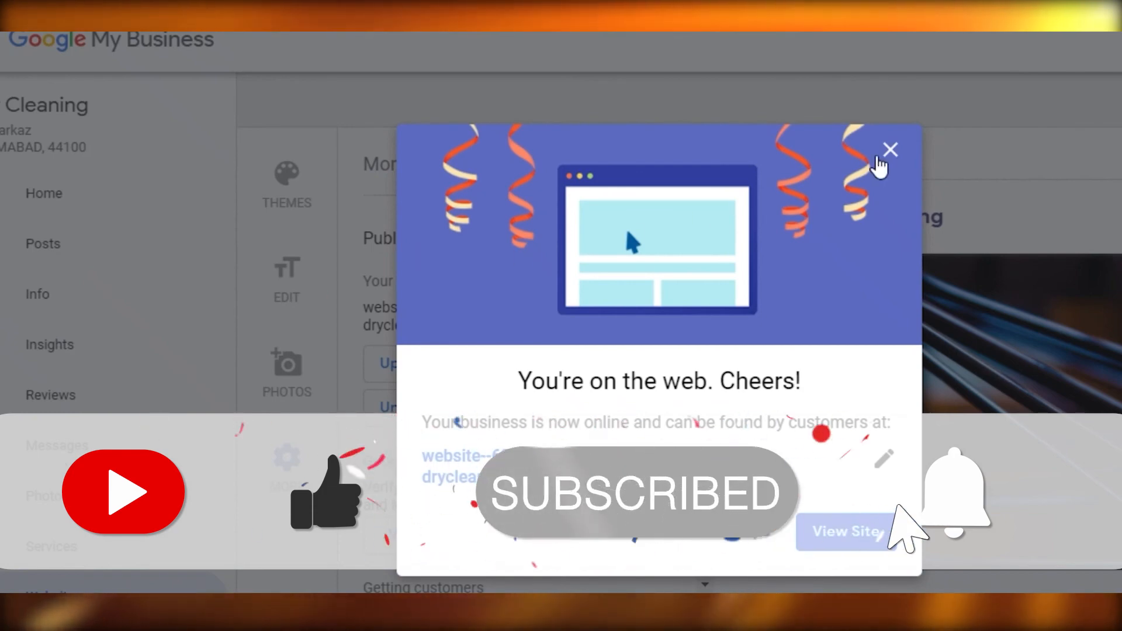
left_click(890, 150)
left_click(959, 127)
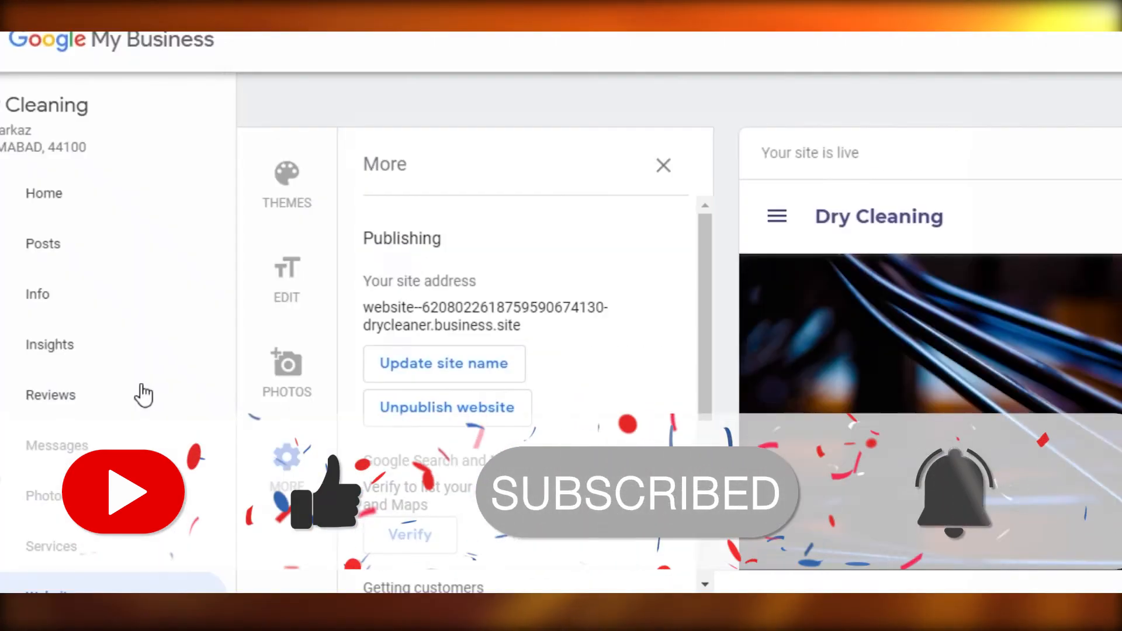